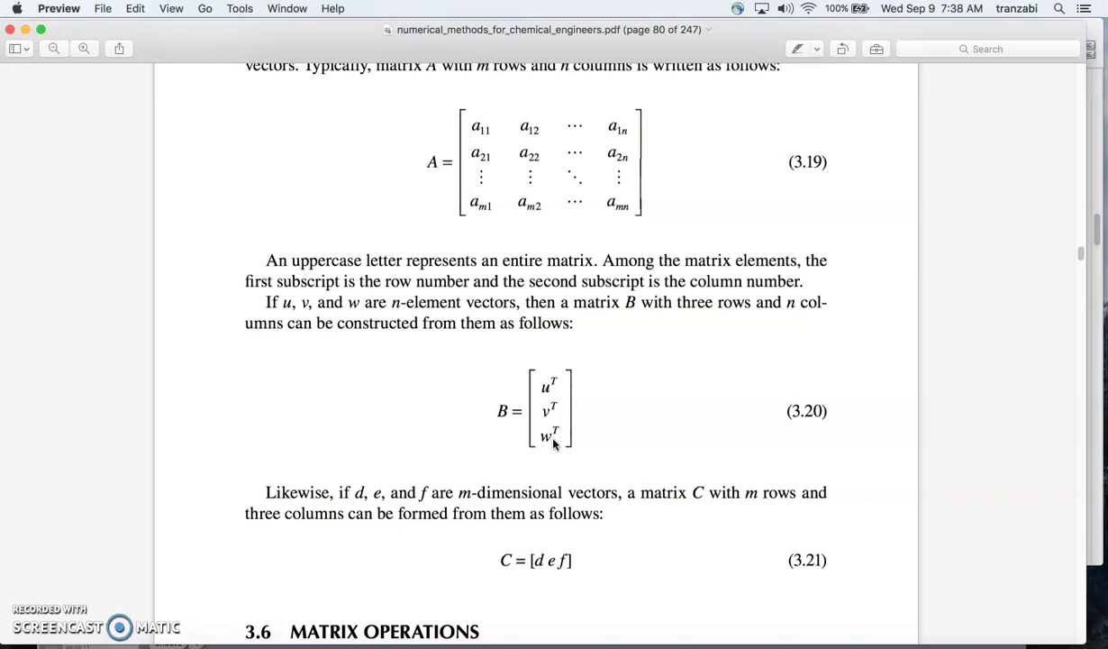
Read the PDF's sections on matrices, matrix addition and subtraction, and multiplication by a scalar, and return to the general matrix A.
scroll(553, 444, "down", 5)
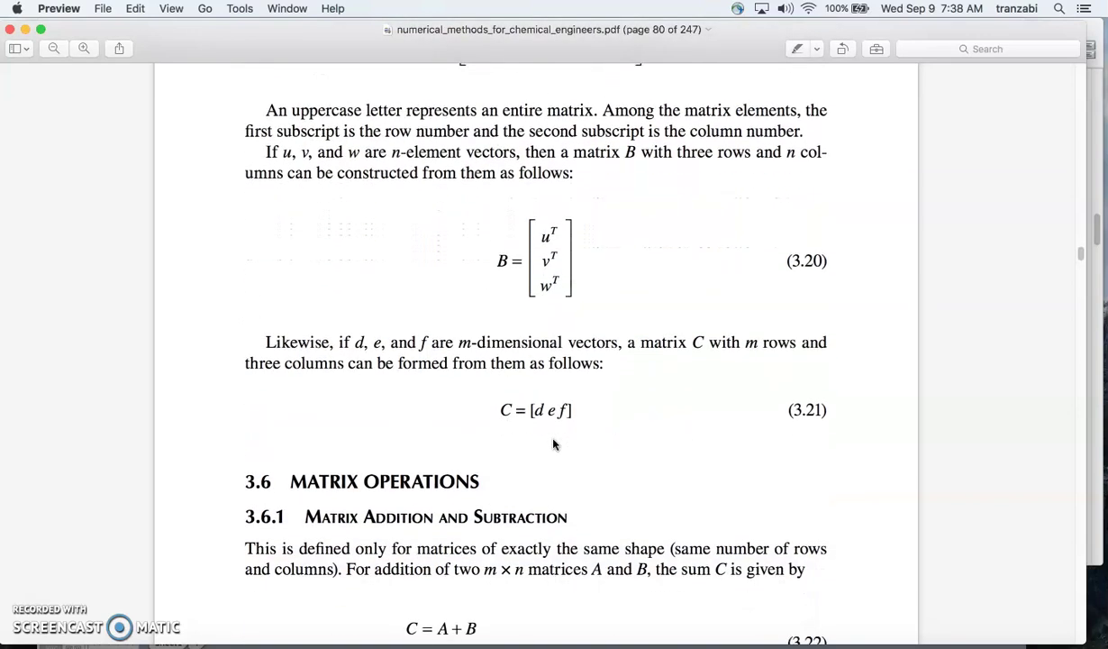
left_click(512, 421)
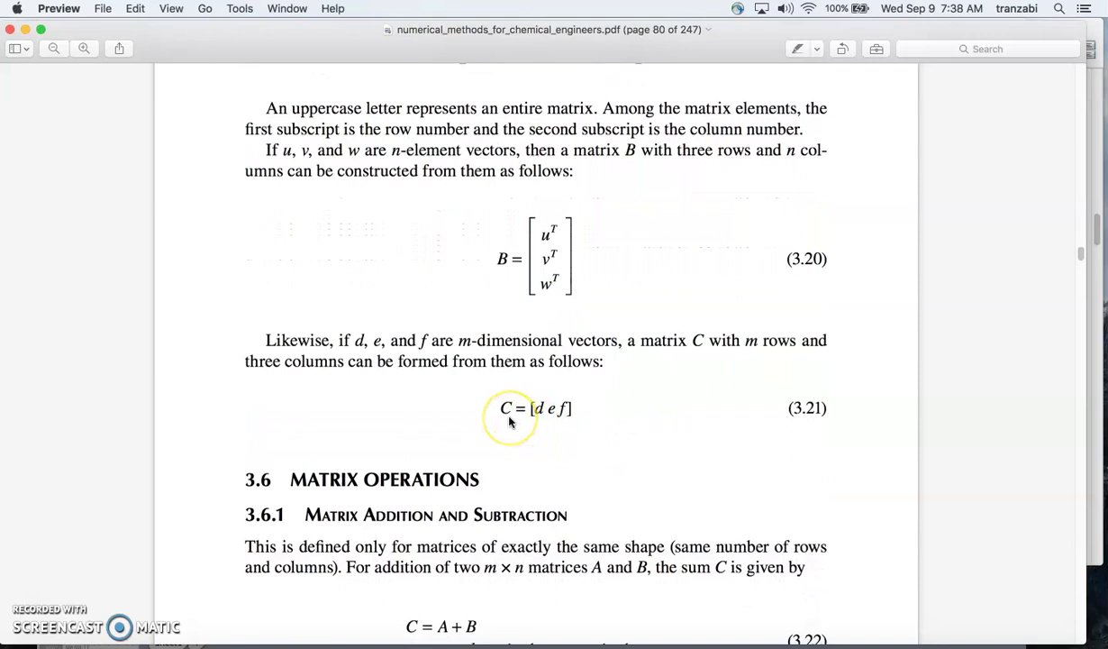
scroll(510, 420, "up", 5)
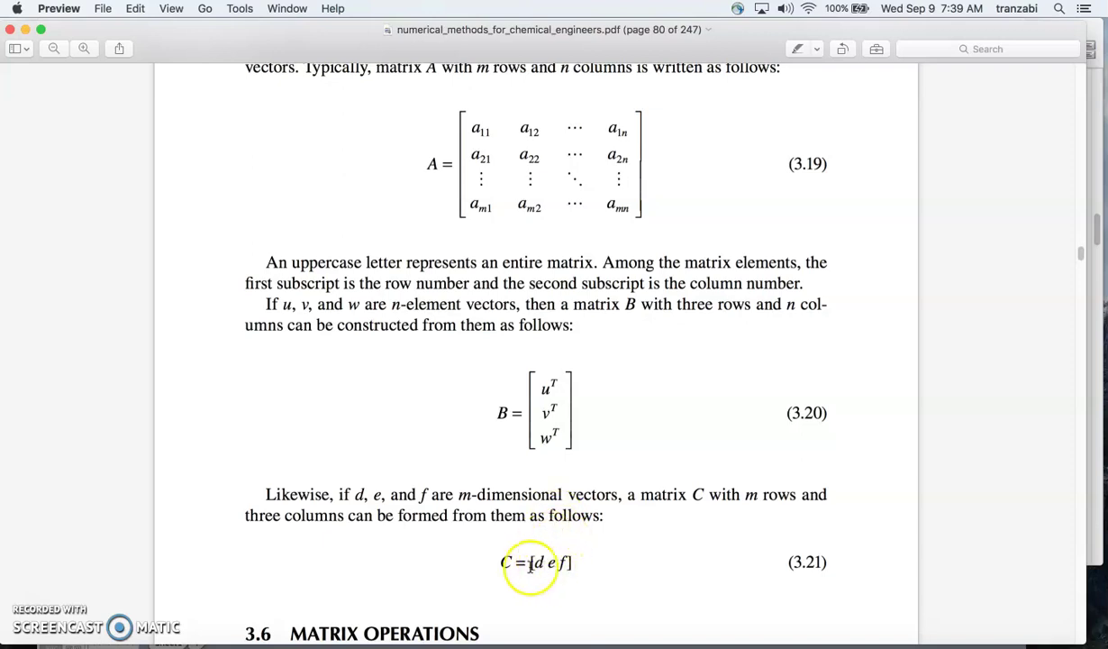
scroll(520, 567, "down", 5)
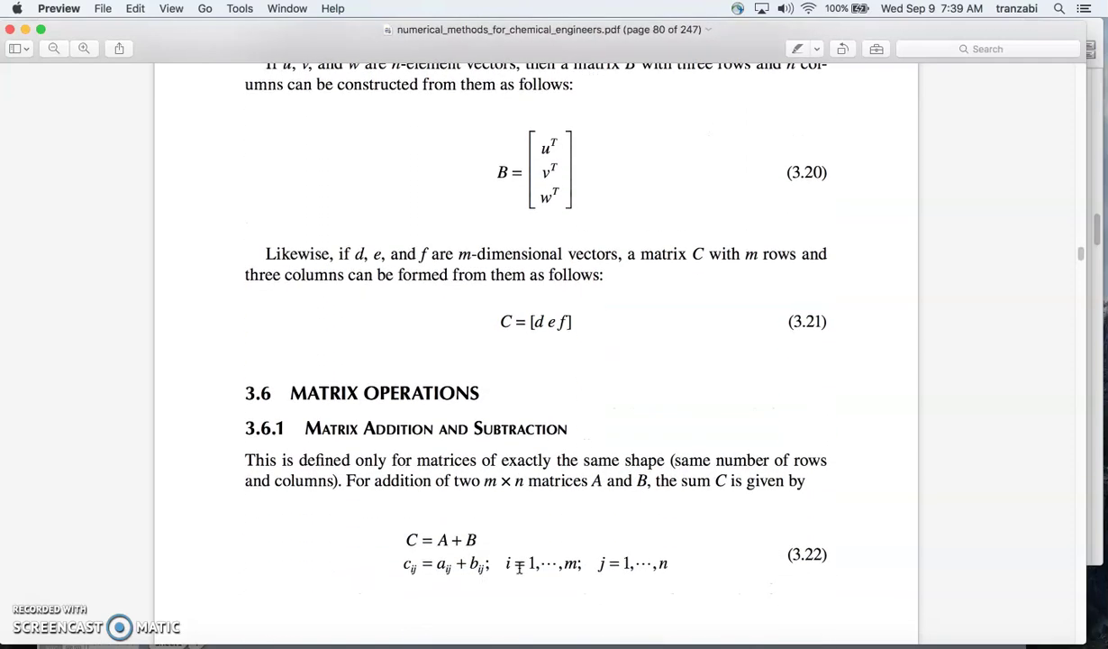
scroll(520, 567, "down", 3)
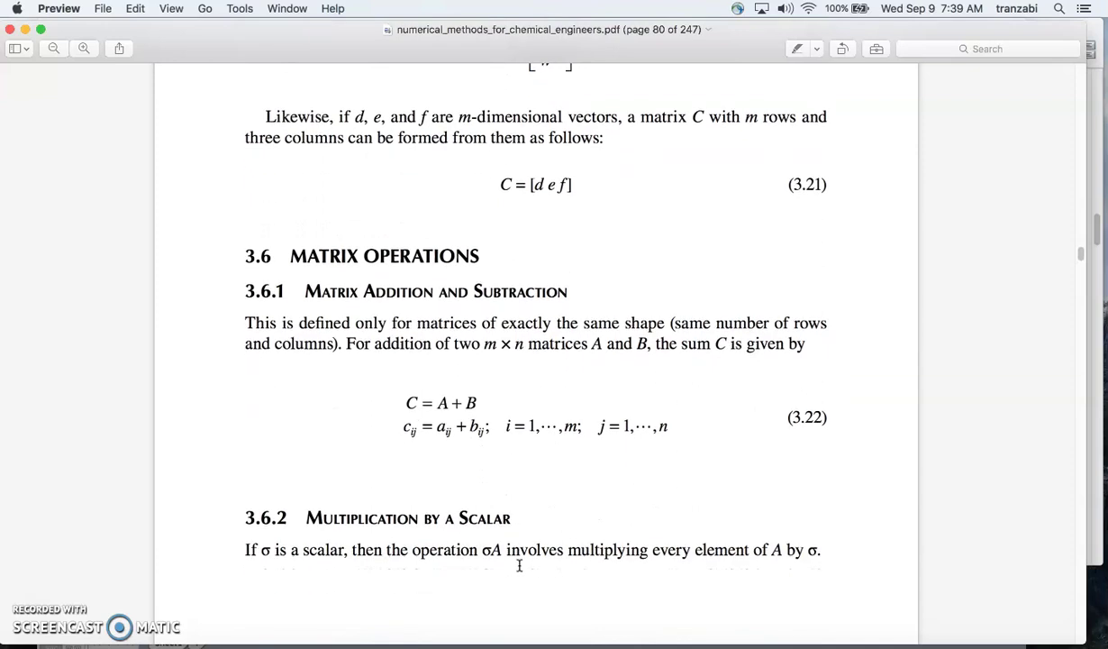
scroll(520, 566, "down", 2)
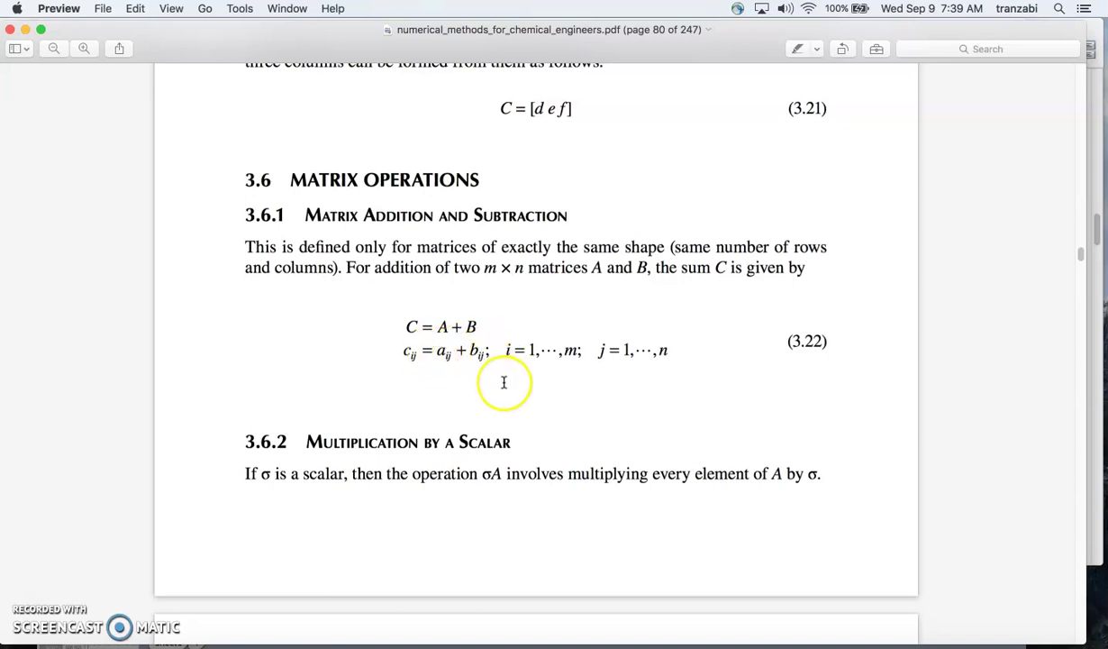
scroll(504, 382, "down", 5)
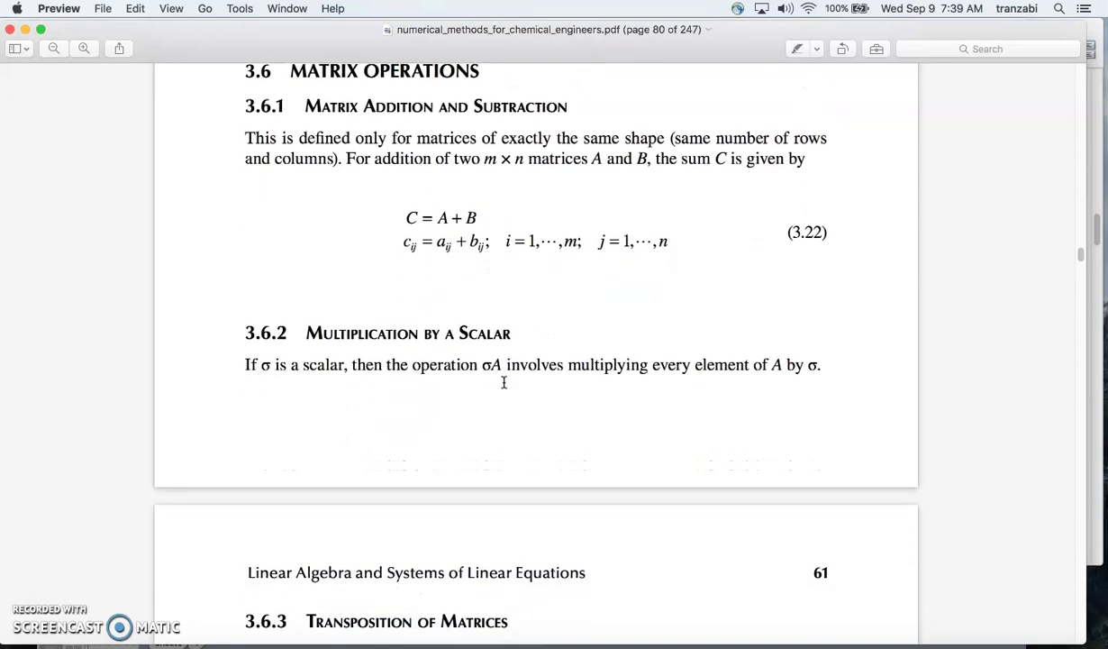
scroll(504, 383, "down", 3)
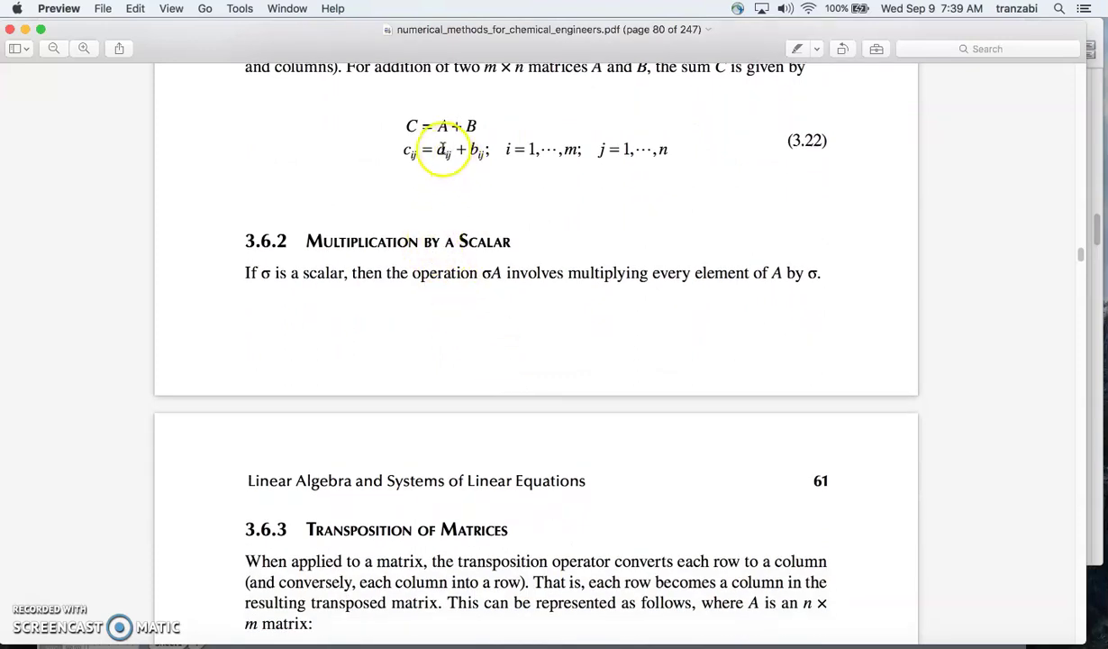
scroll(443, 149, "up", 12)
scroll(443, 153, "up", 15)
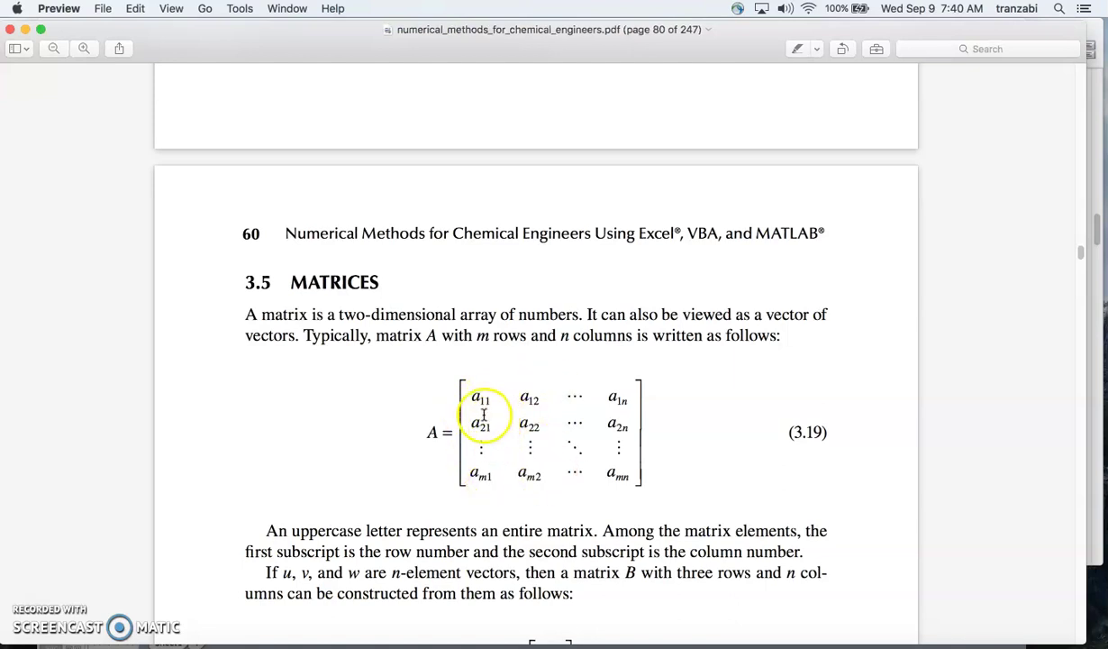
Switch to the Example 3.3.xlsx workbook in Excel and copy matrix A from A2:C4 to D10.
key("ctrl+Up")
key("ctrl+Up")
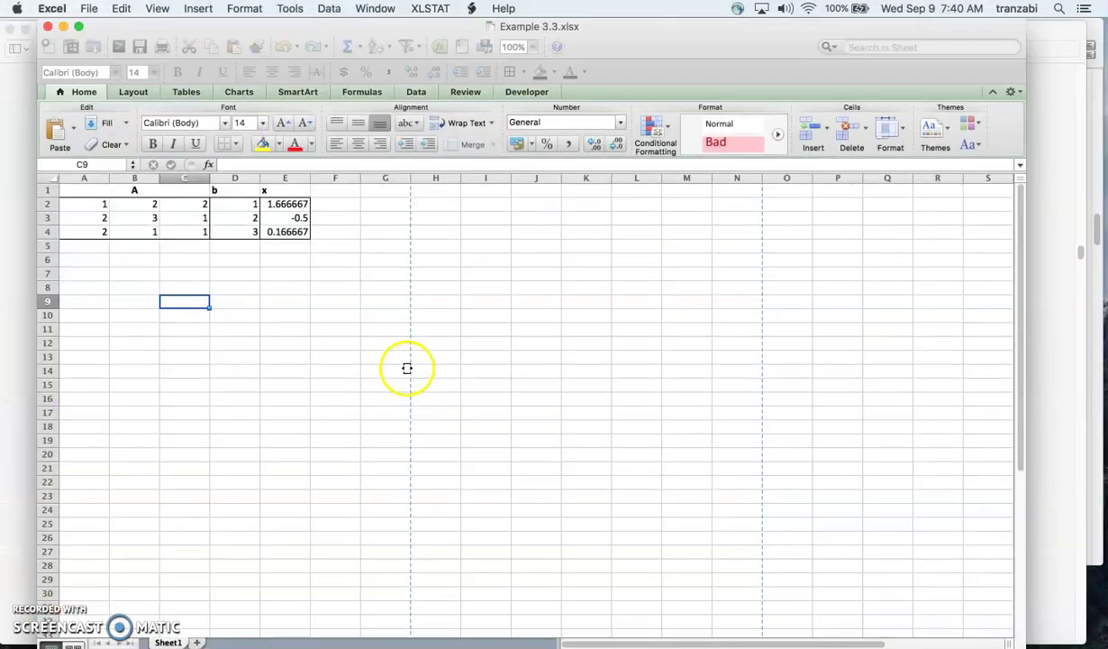
left_click_drag(106, 208, 174, 230)
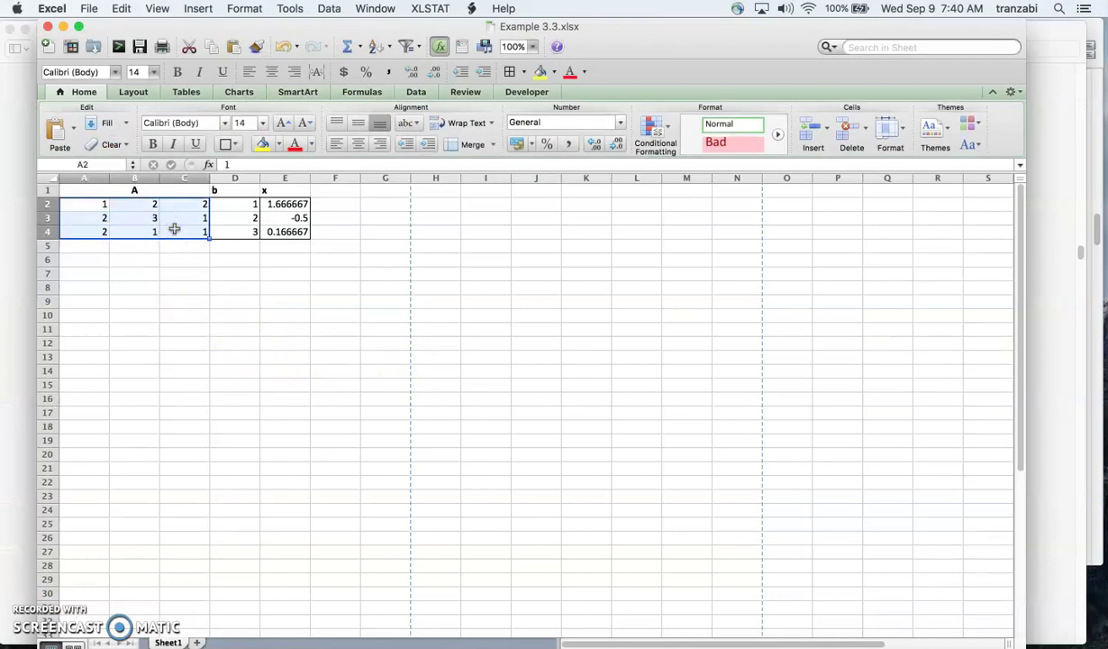
key("super+c")
left_click(252, 316)
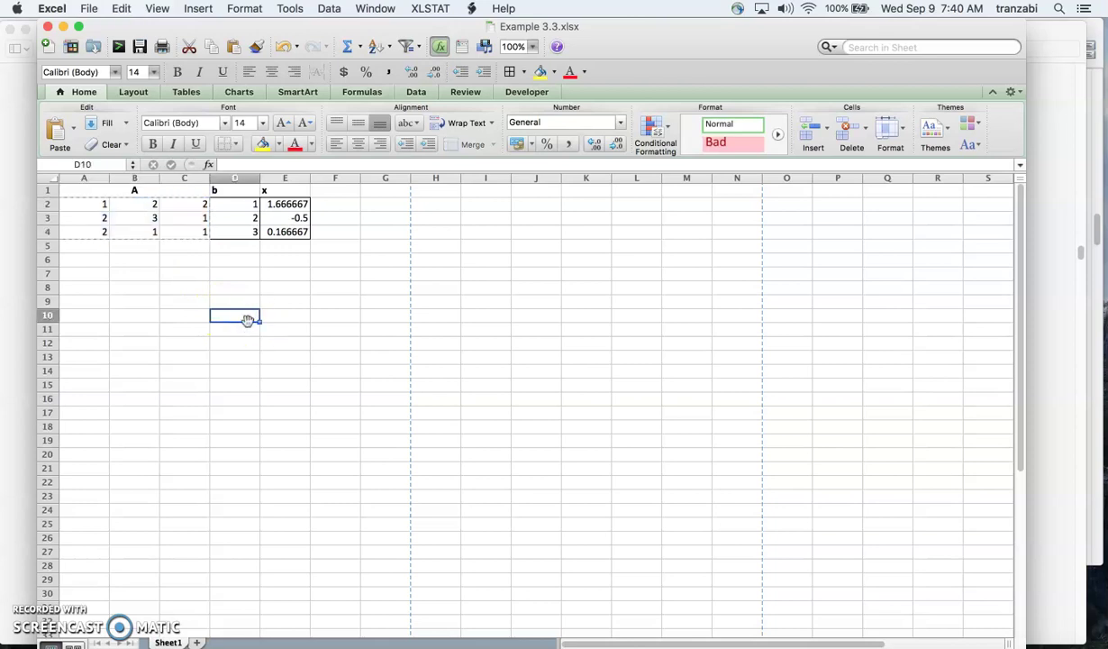
key("super+v")
left_click(317, 385)
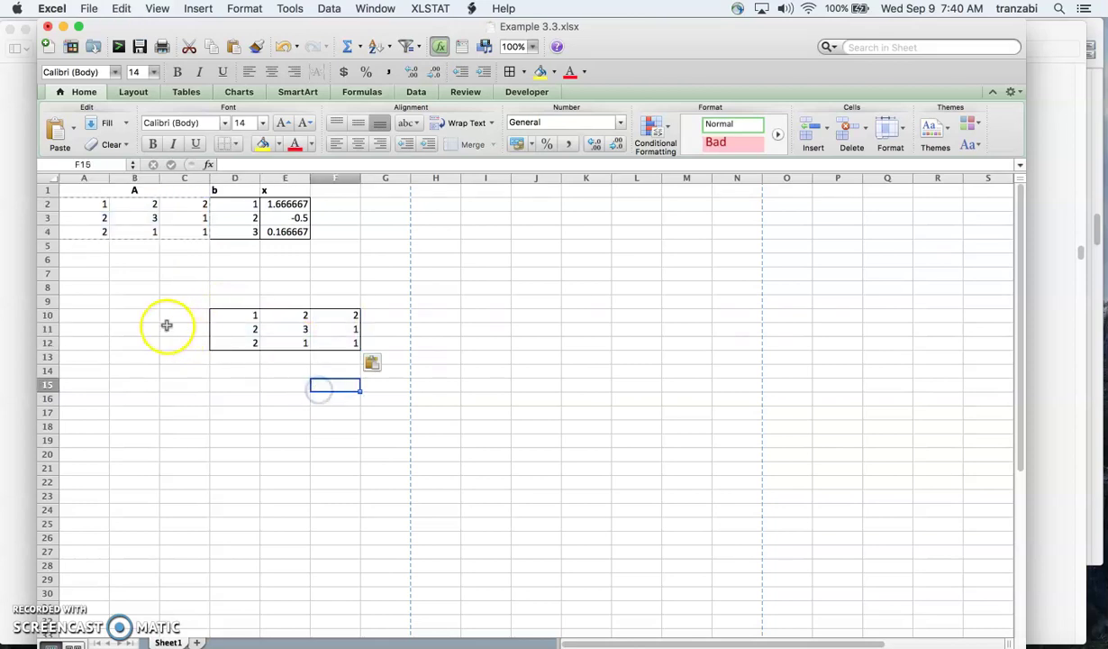
Enter the scalar 2 in B10 and a multiplication sign * in C10 before the copied matrix.
left_click(136, 314)
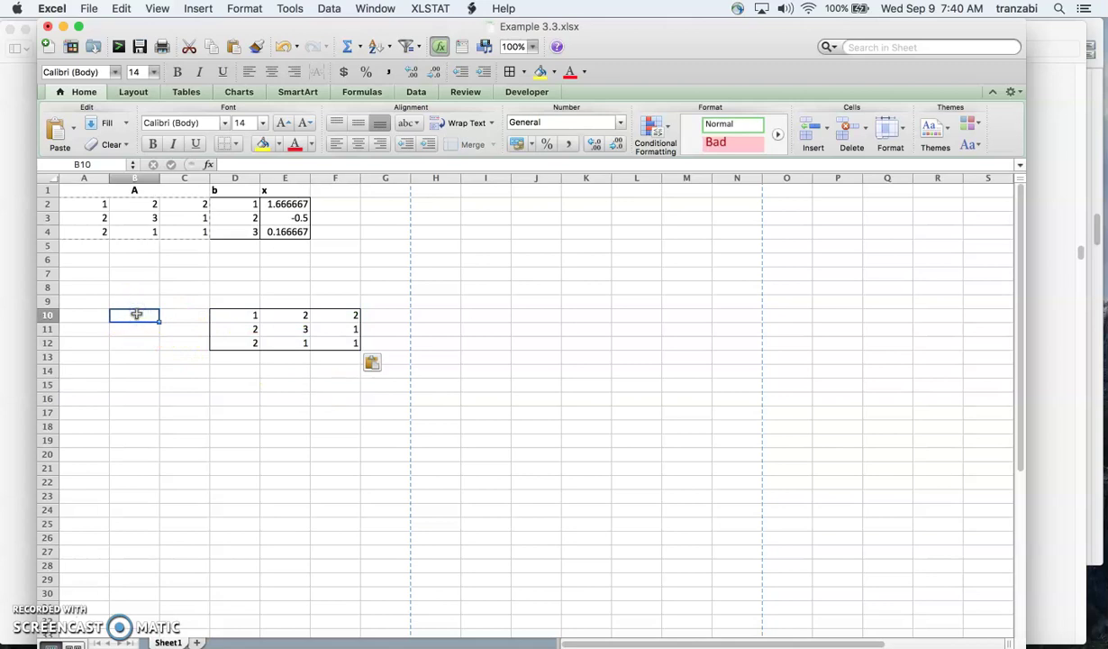
type("2*")
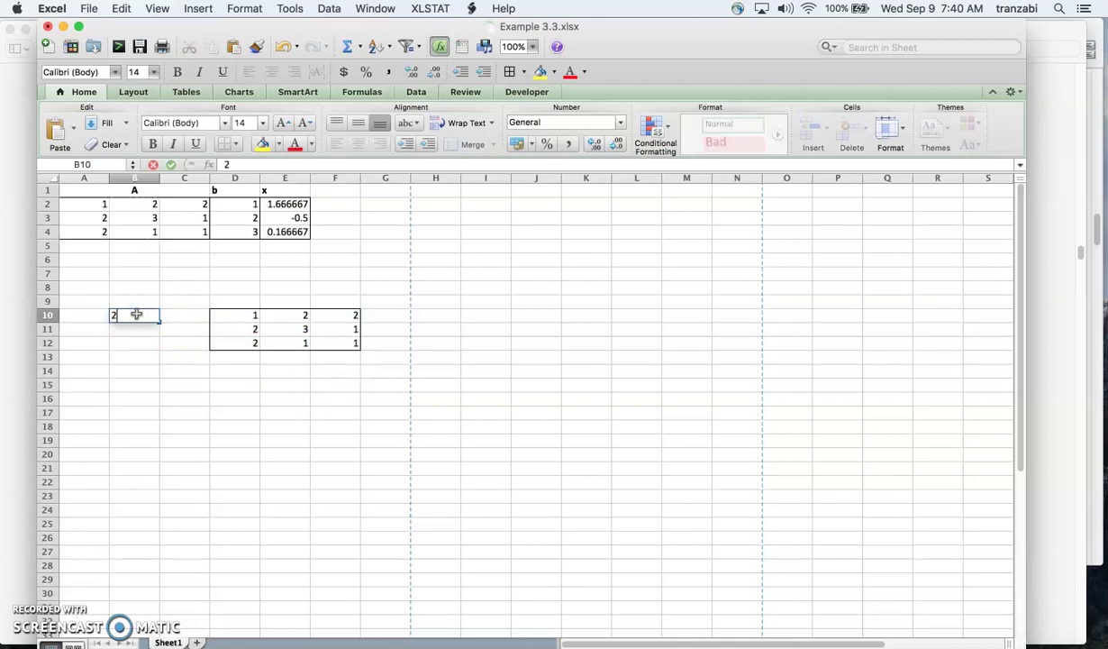
left_click(190, 322)
type("*")
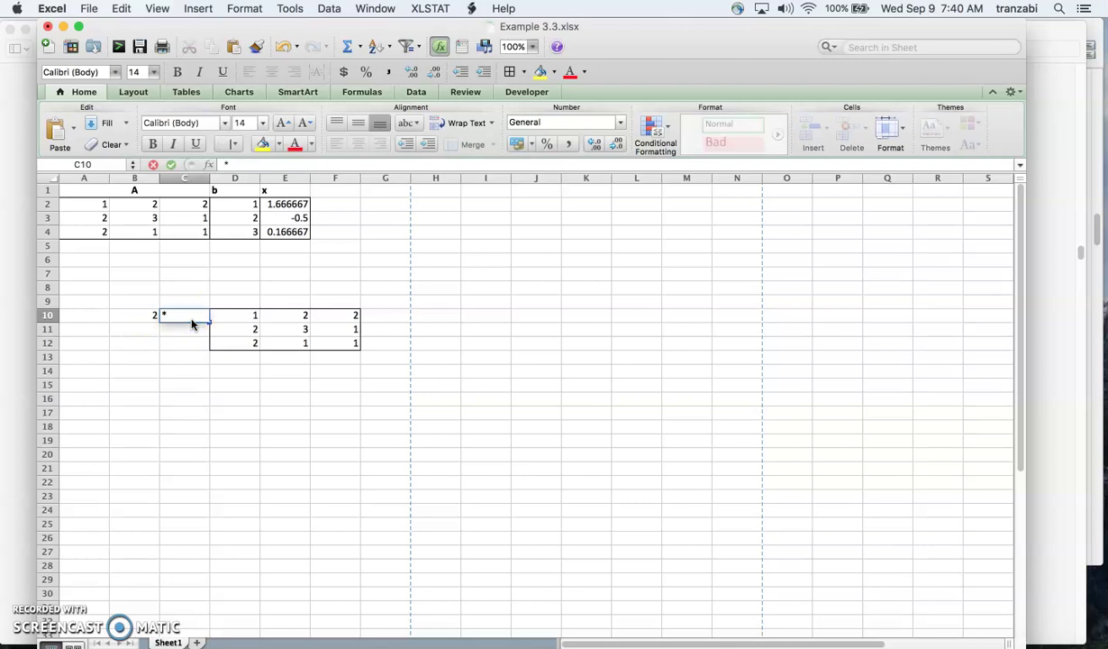
left_click(221, 340)
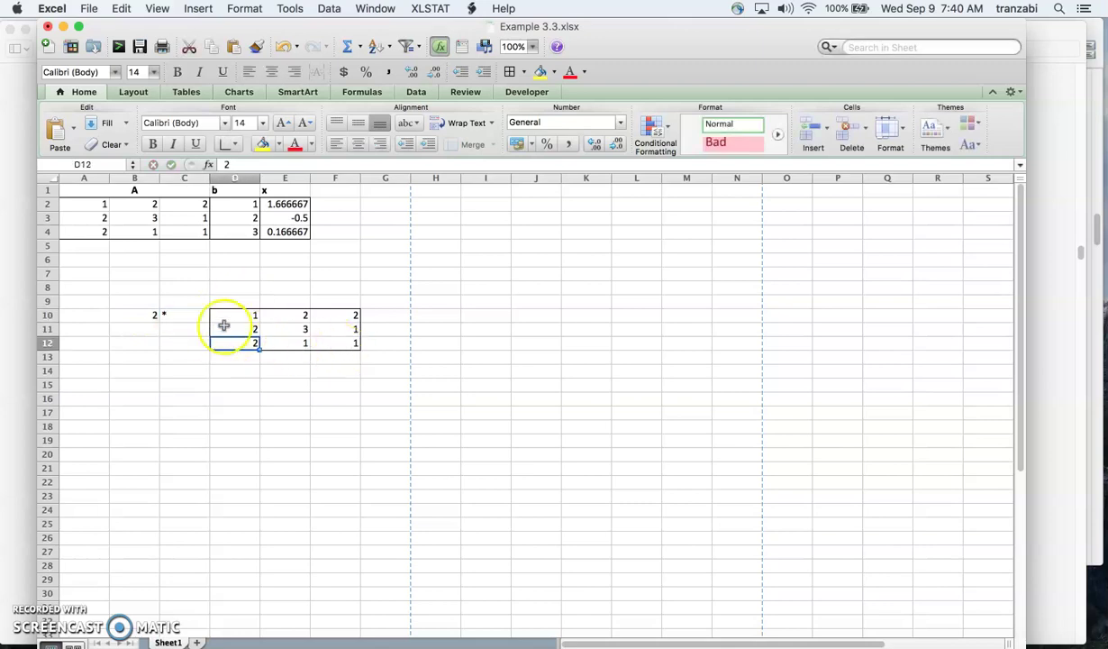
left_click(392, 315)
type("=")
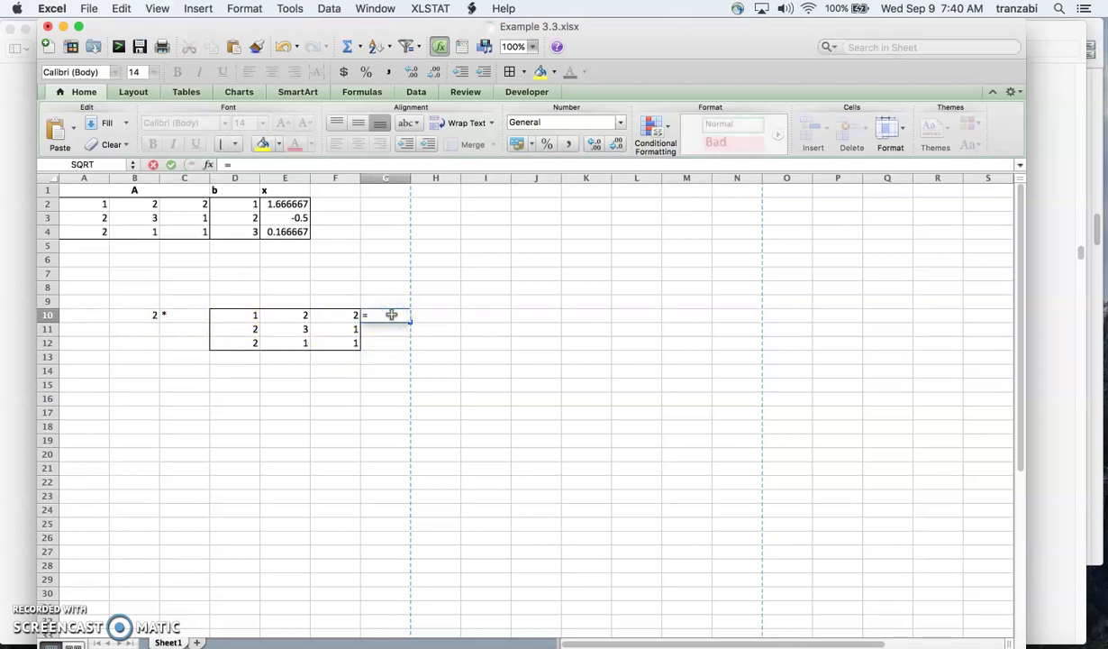
left_click(486, 424)
key("BackSpace")
key("BackSpace")
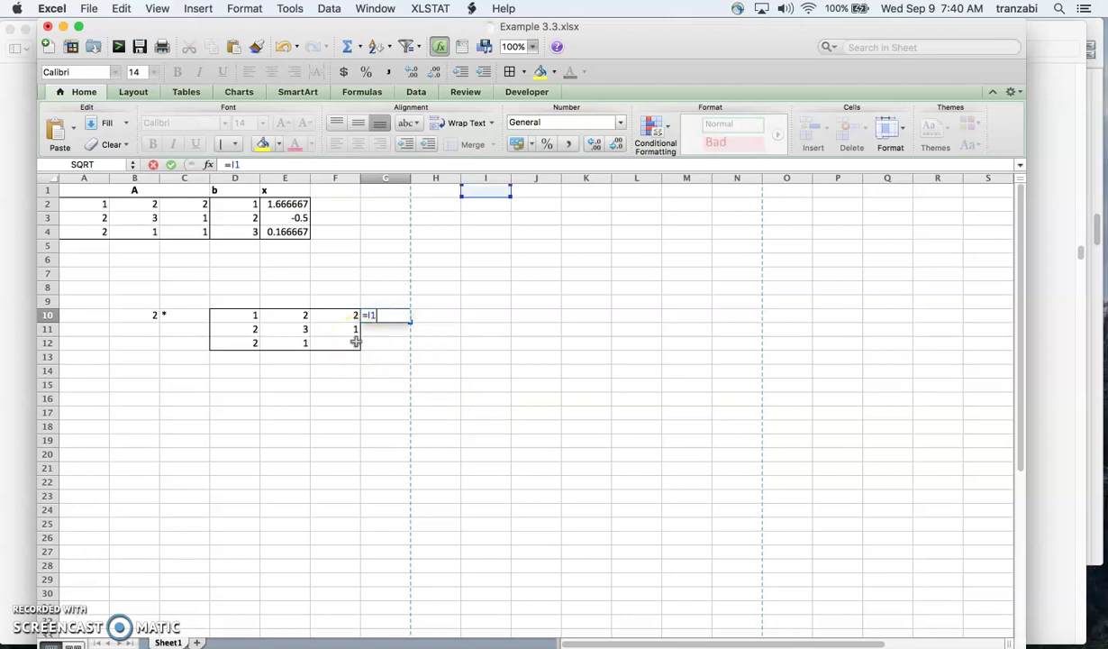
type("2")
key("Return")
left_click(441, 317)
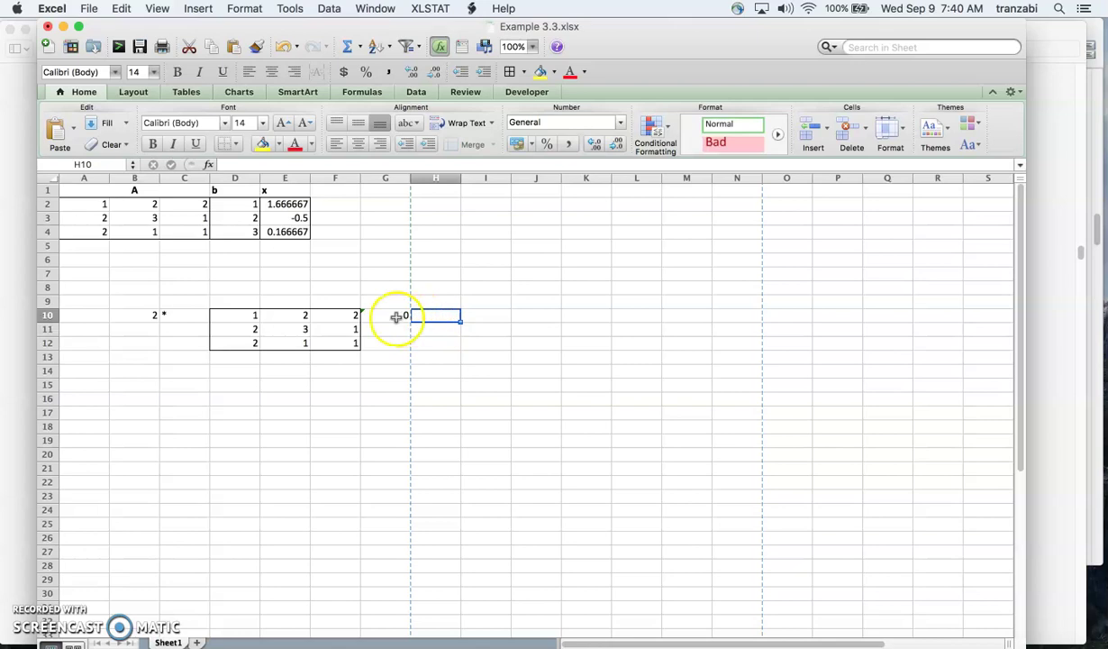
Enter a plain equals sign in G10, replacing the mistaken formula there.
left_click(396, 317)
type("=")
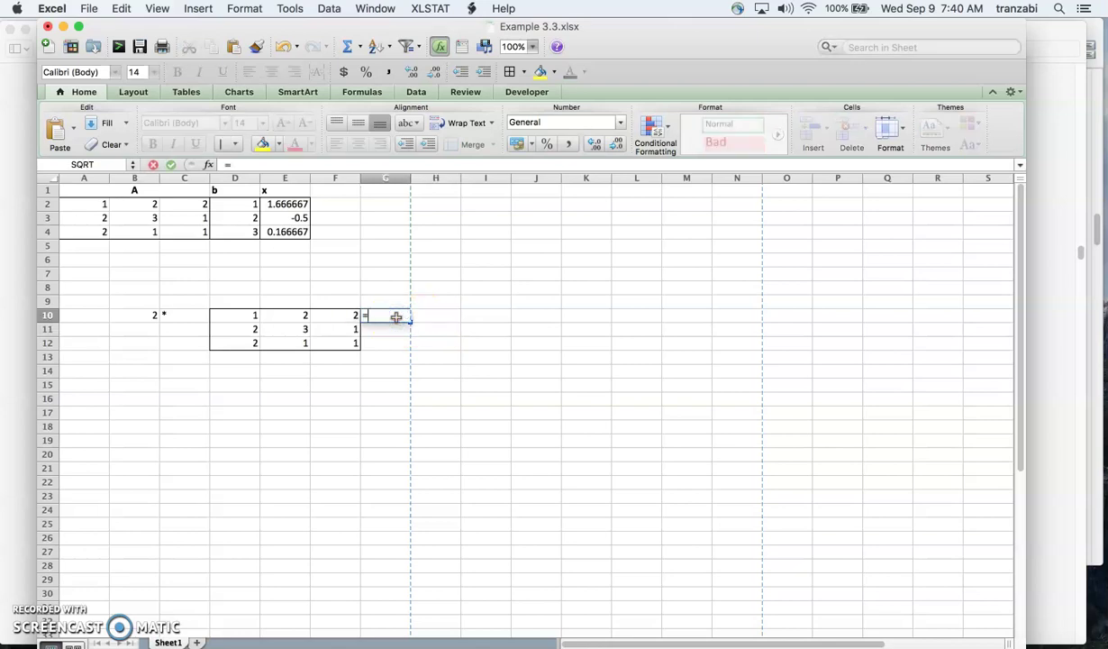
key("Return")
Enter the formula =2*D10 in H10 for the first element of the scalar product.
left_click(417, 314)
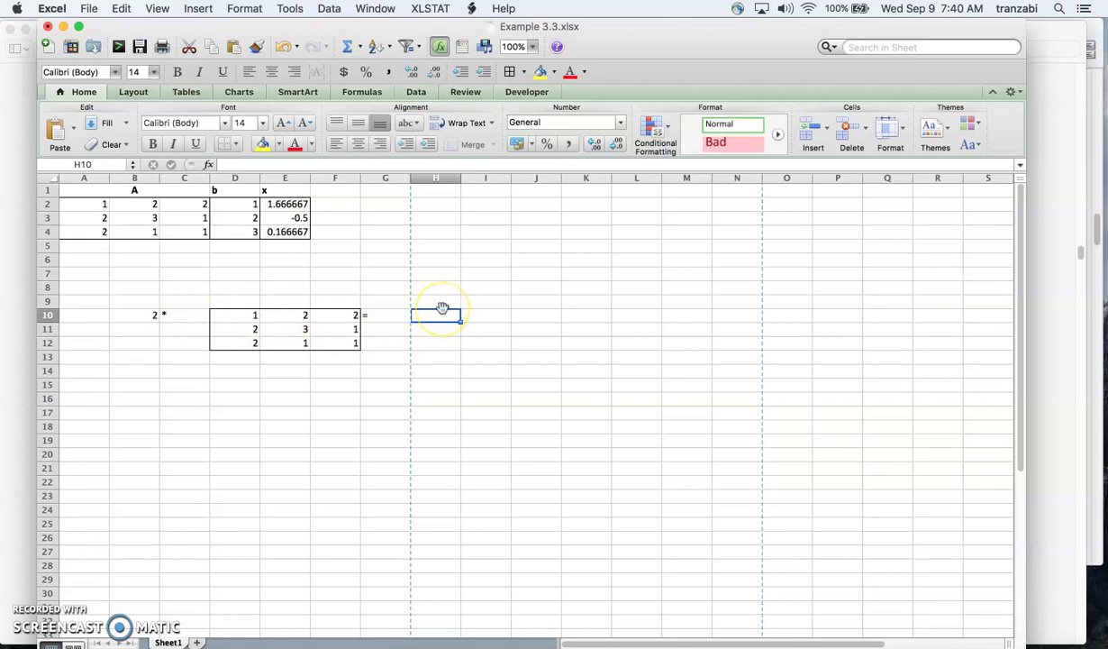
type("=2*")
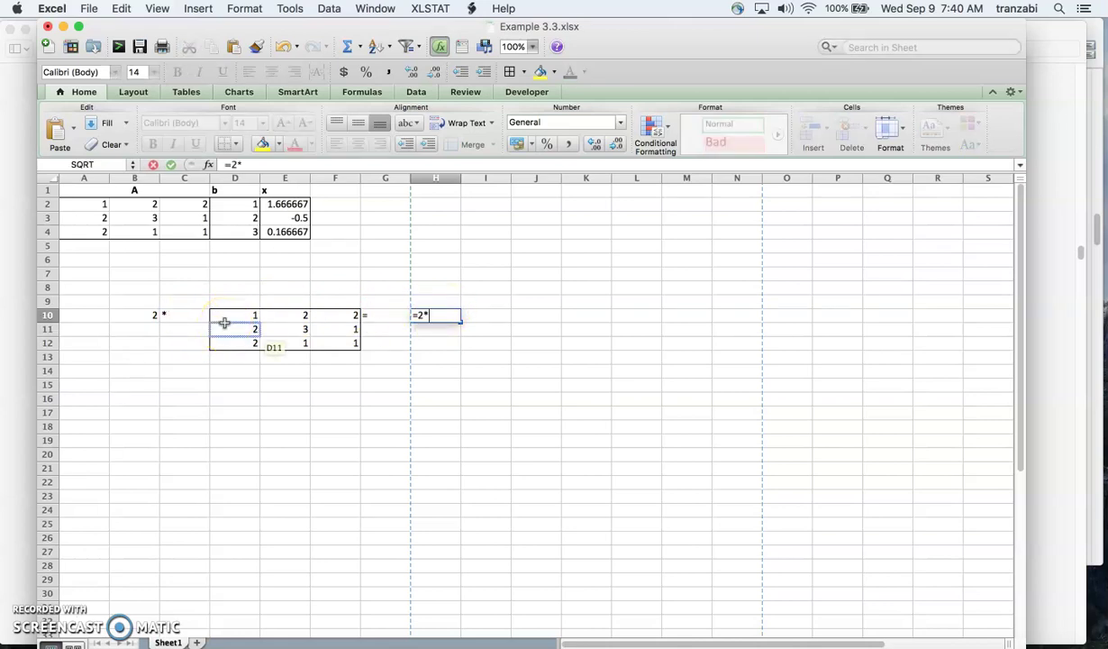
left_click(236, 319)
key("Return")
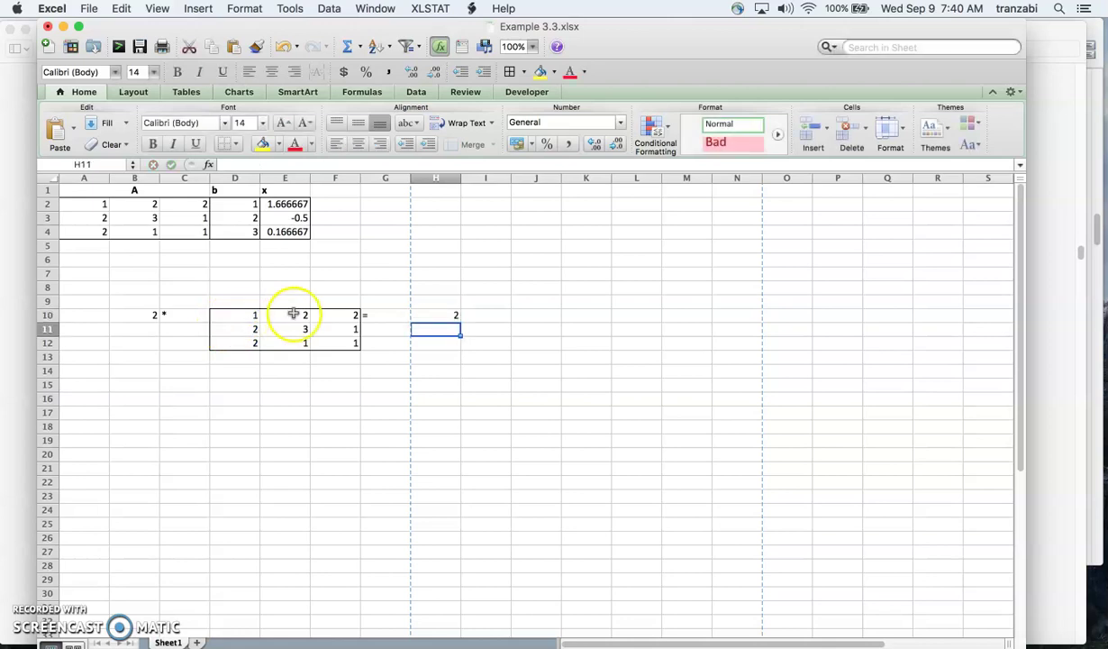
Fill the formula in H10 across to J10 and down to row 12 to complete the product matrix.
left_click(446, 318)
left_click_drag(459, 321, 567, 322)
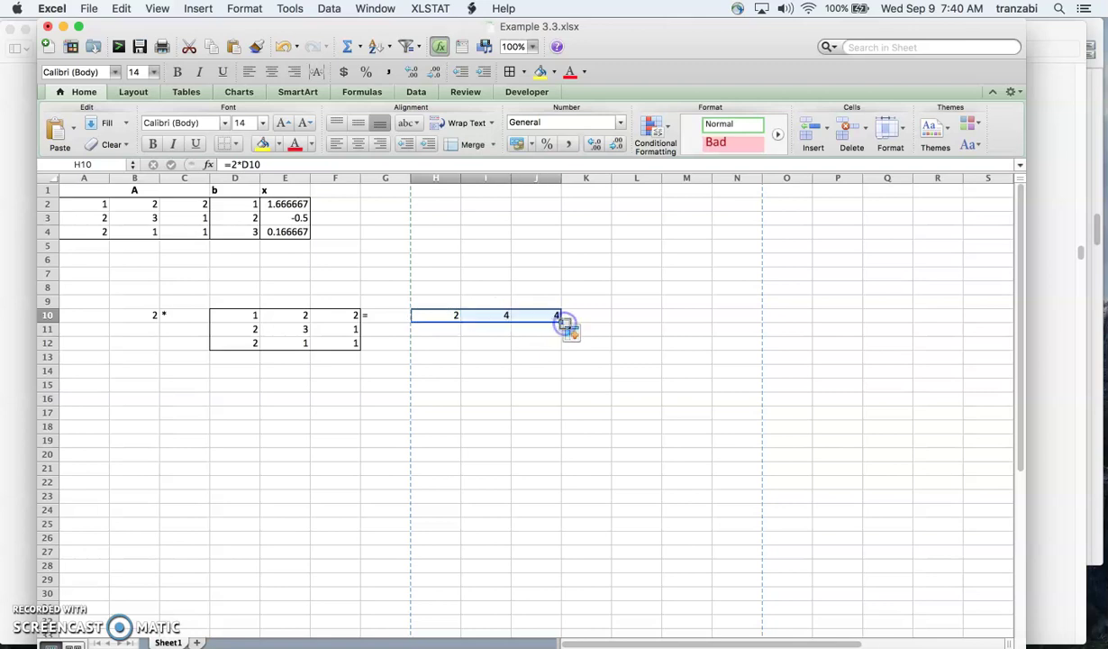
key("ctrl+Up")
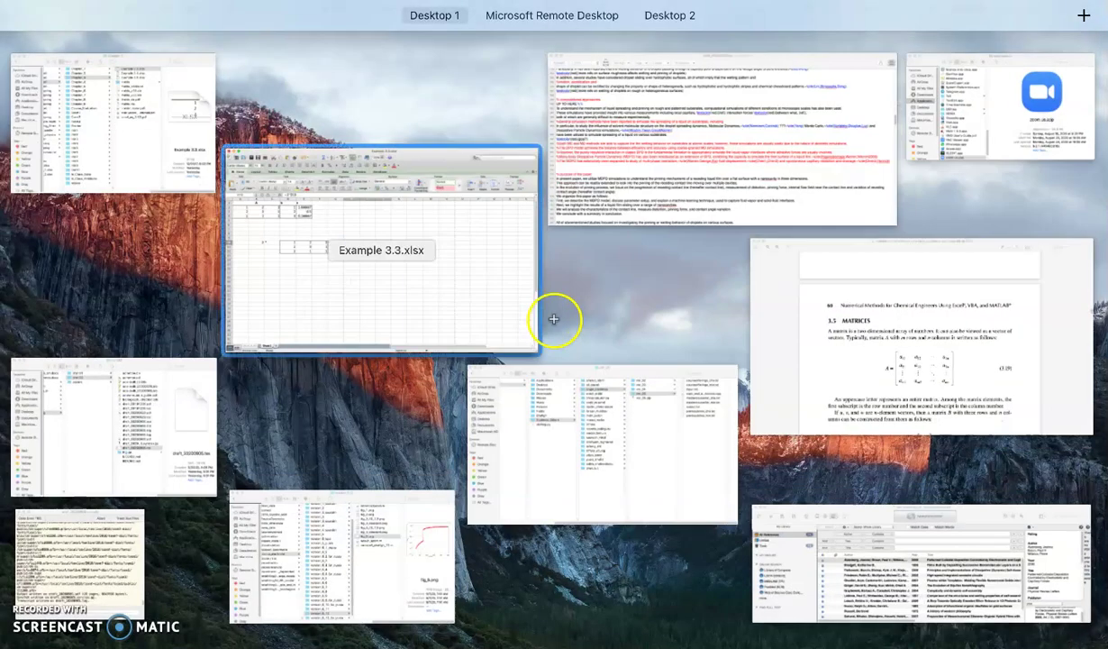
key("ctrl+Up")
left_click_drag(559, 321, 560, 347)
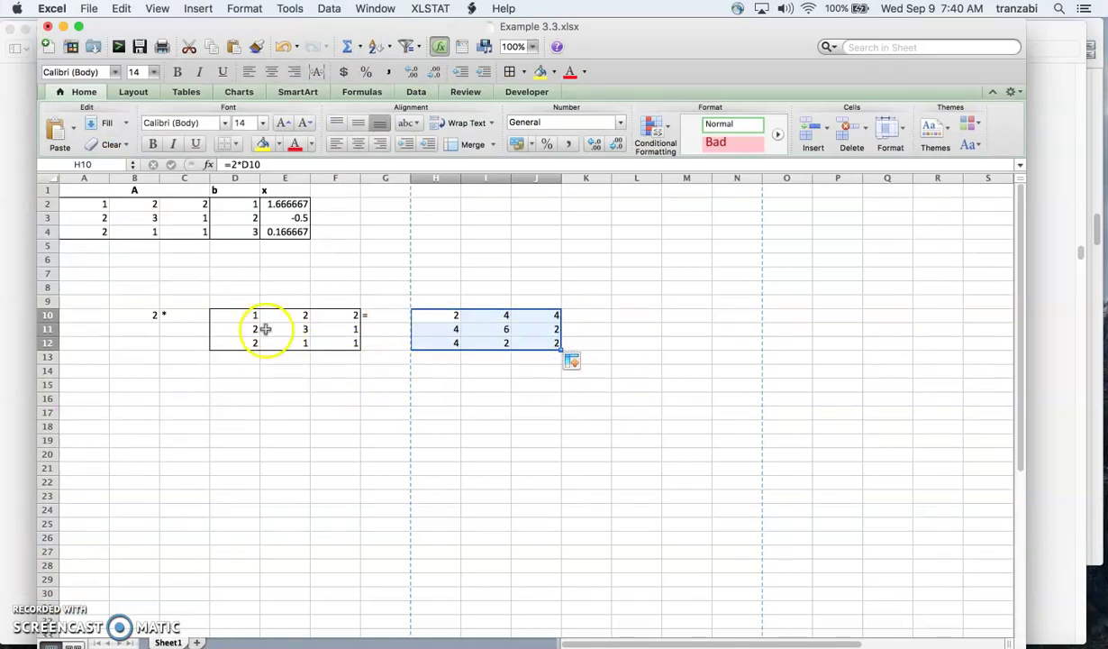
left_click(502, 330)
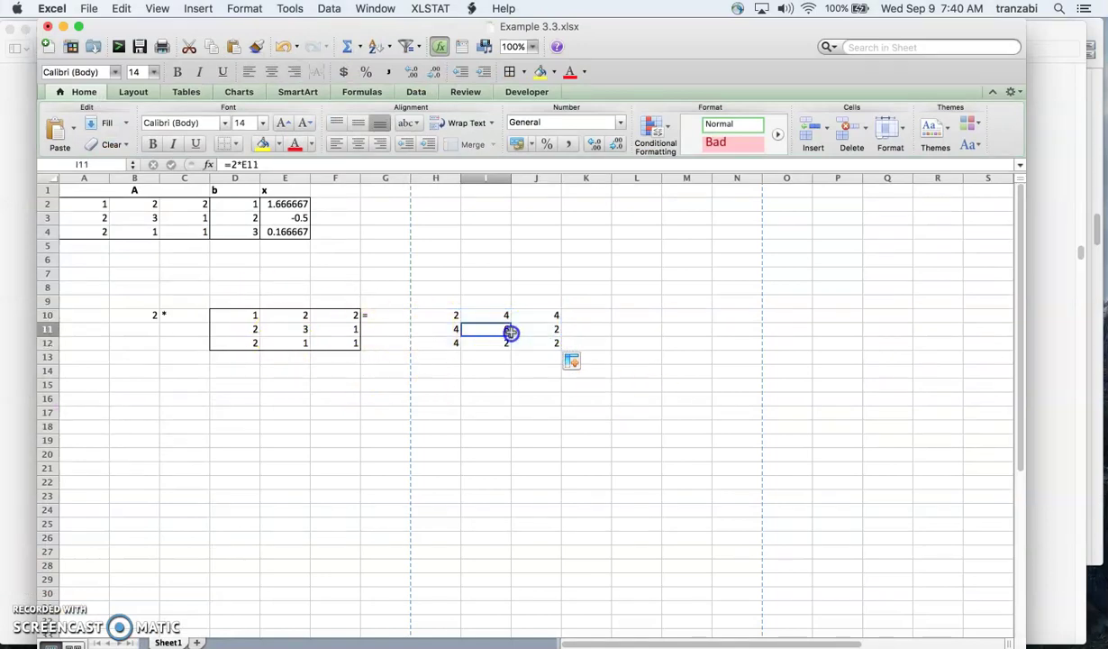
left_click(155, 317)
type("2")
left_click(274, 317)
Switch to the numerical methods PDF in Preview and read section 3.6.3 on the transposition of matrices.
key("ctrl+Up")
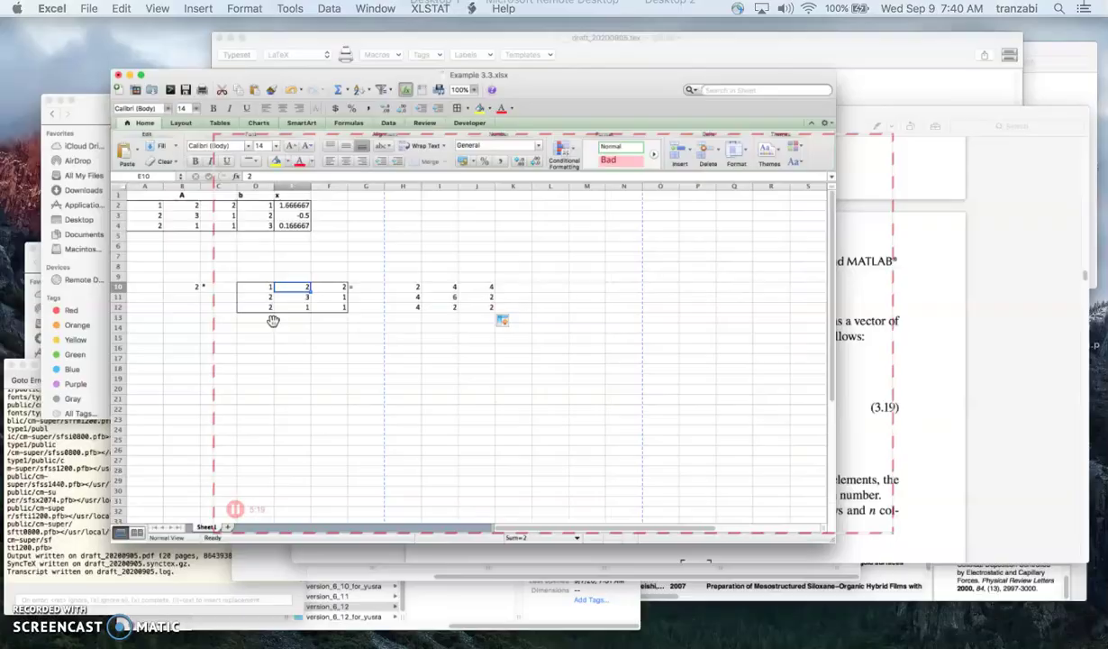
left_click(756, 422)
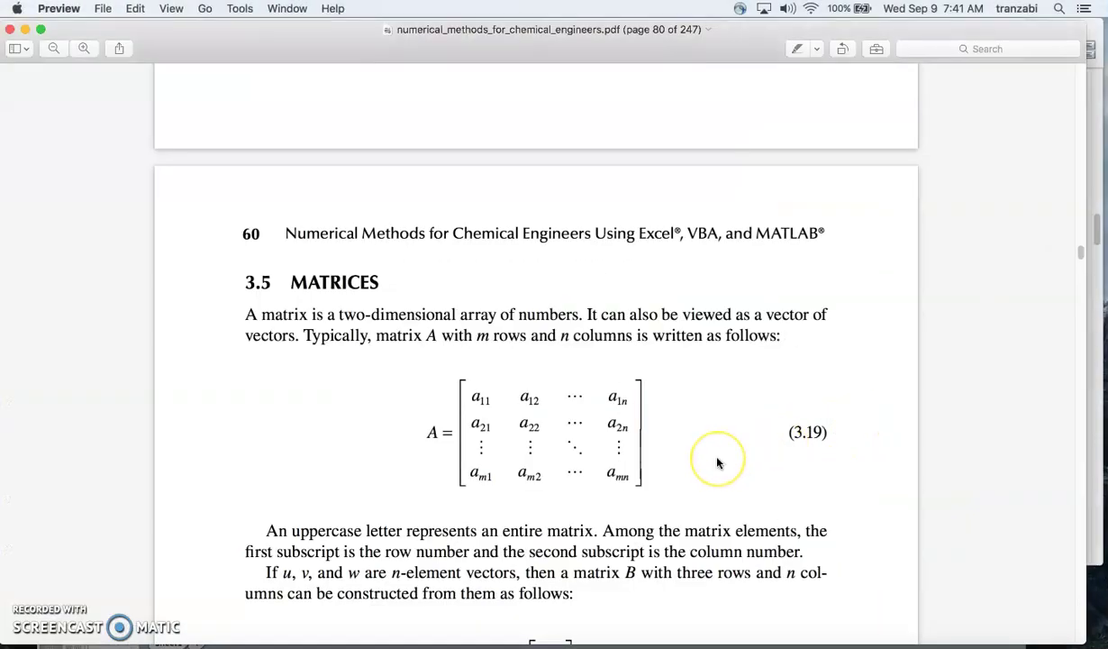
scroll(718, 461, "down", 5)
scroll(718, 460, "down", 12)
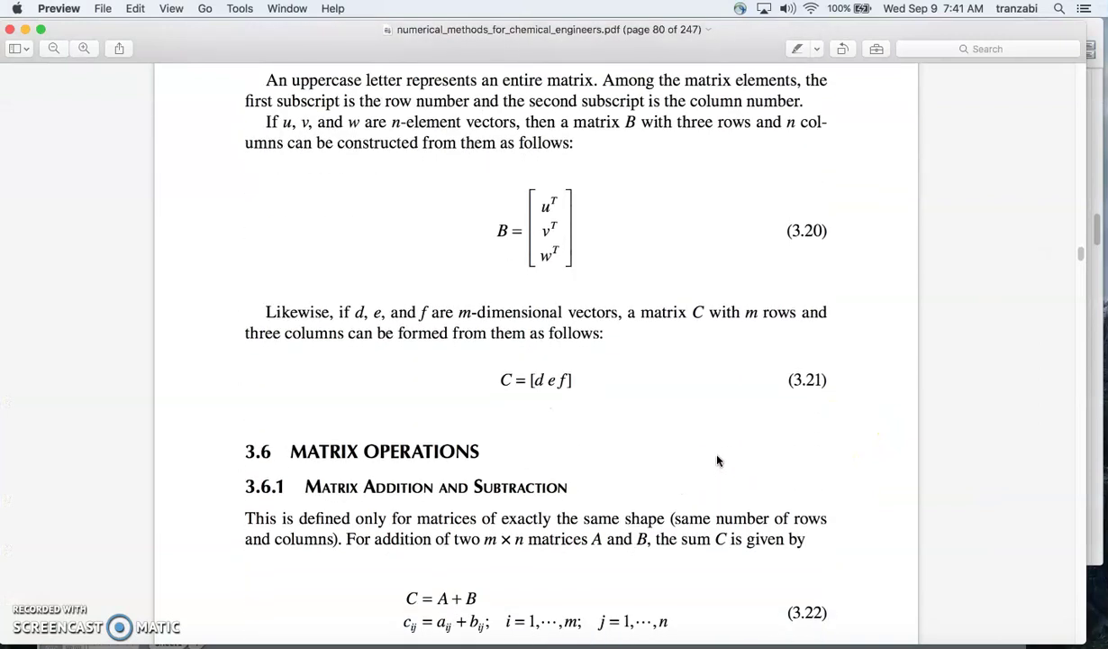
scroll(718, 460, "down", 7)
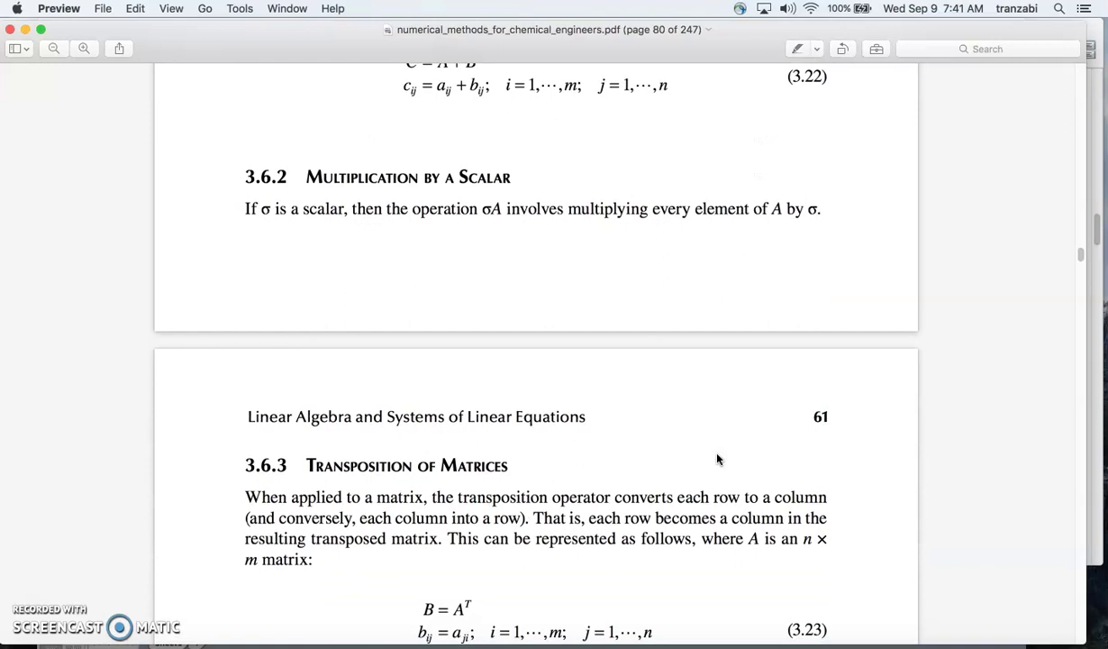
scroll(718, 460, "down", 3)
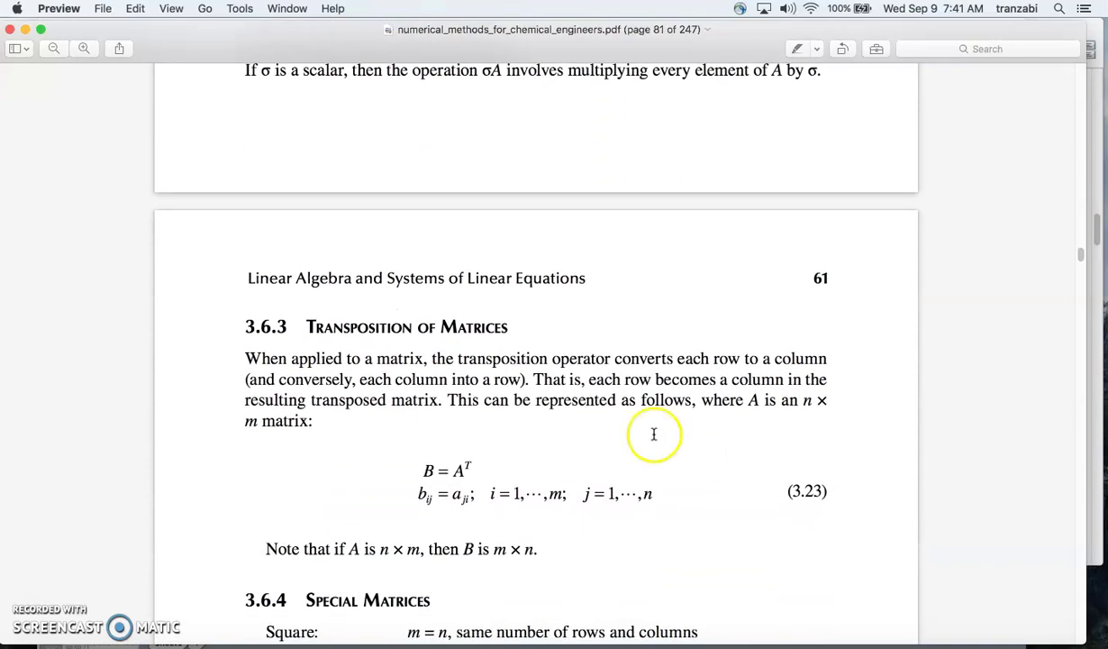
scroll(505, 397, "down", 1)
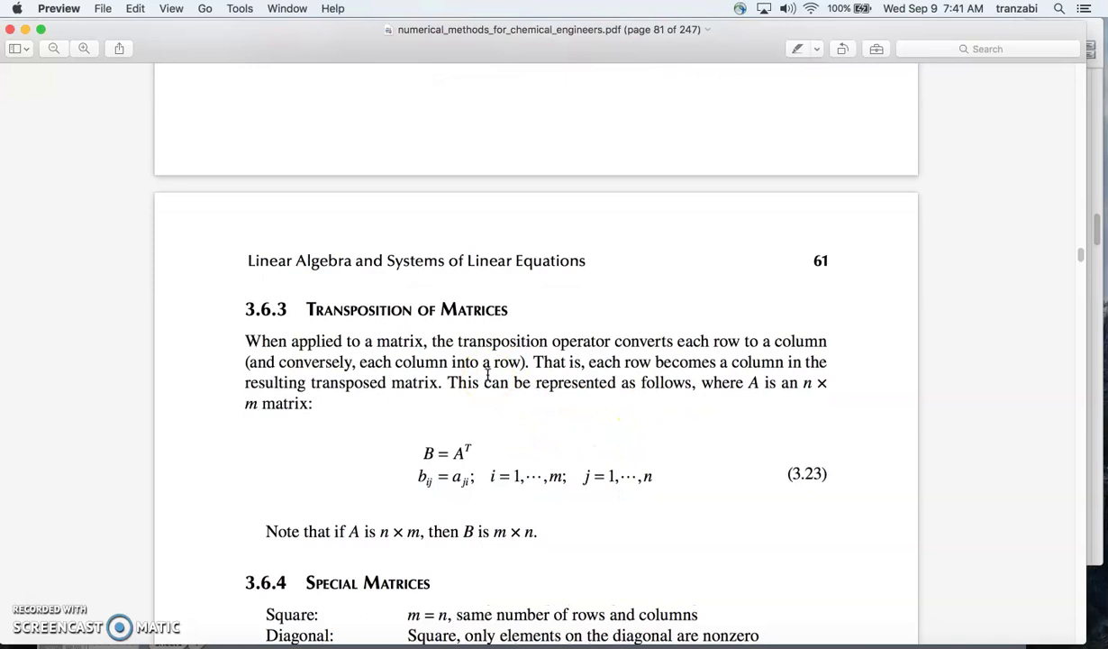
Switch to the Example 3.3.xlsx workbook in Excel and clear the contents of H8:L14, removing the scalar product matrix.
key("ctrl+Up")
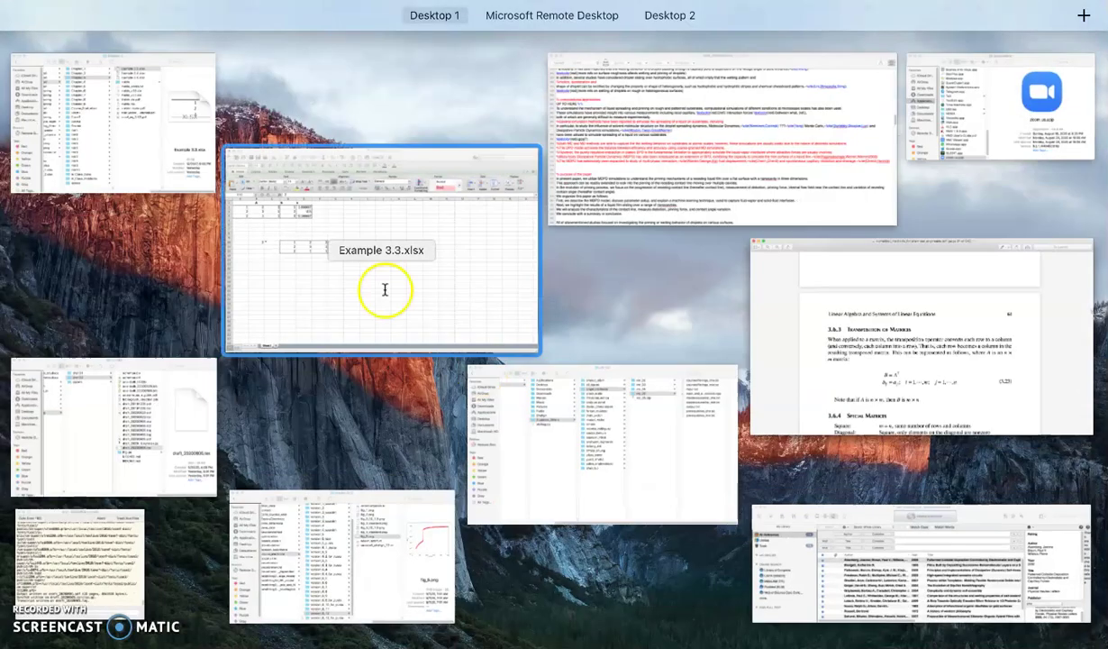
left_click(384, 290)
left_click(271, 315)
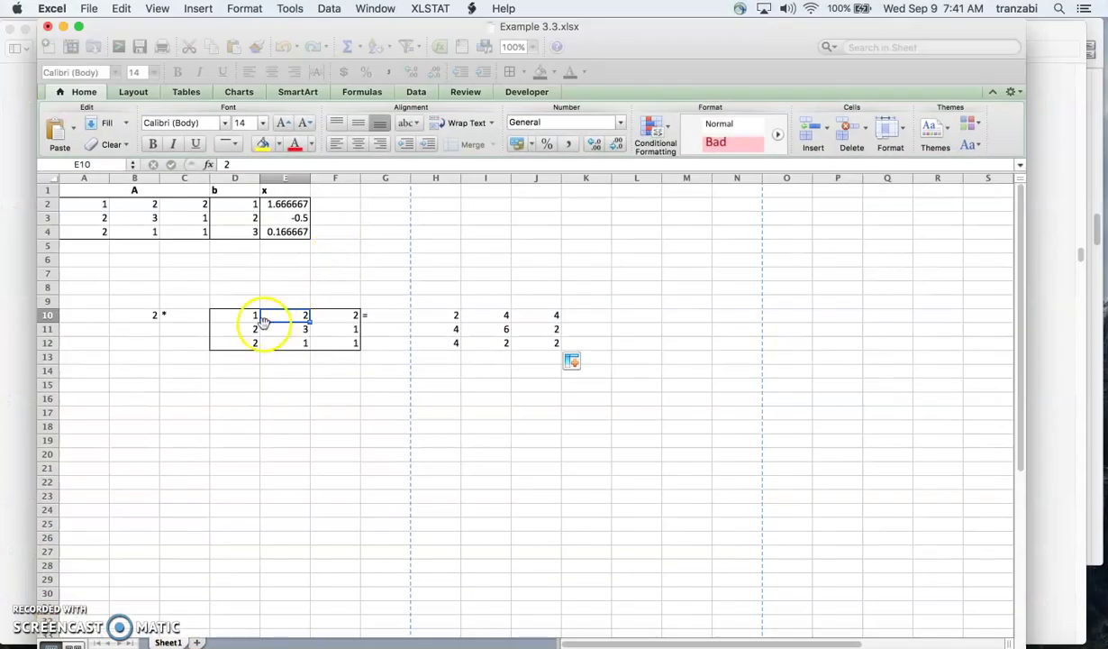
left_click(384, 280)
left_click_drag(436, 286, 661, 378)
right_click(471, 341)
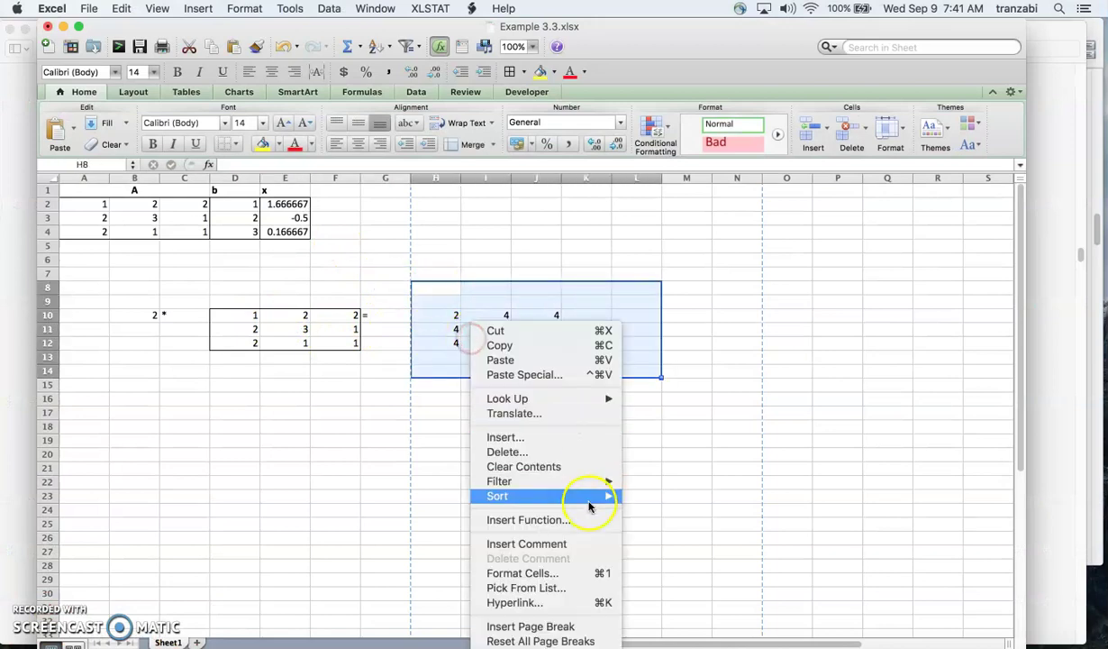
left_click(571, 466)
Clear the contents of B8:C11 to remove the scalar and the multiplication sign beside the matrix.
left_click_drag(137, 294, 179, 330)
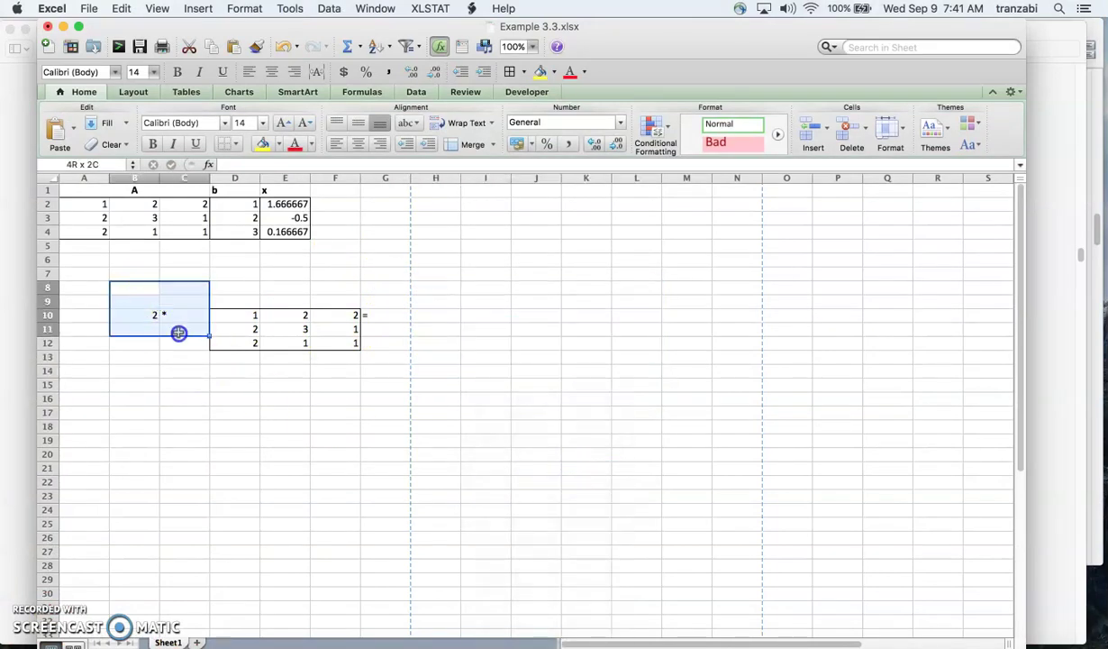
right_click(177, 323)
left_click(251, 469)
left_click(463, 438)
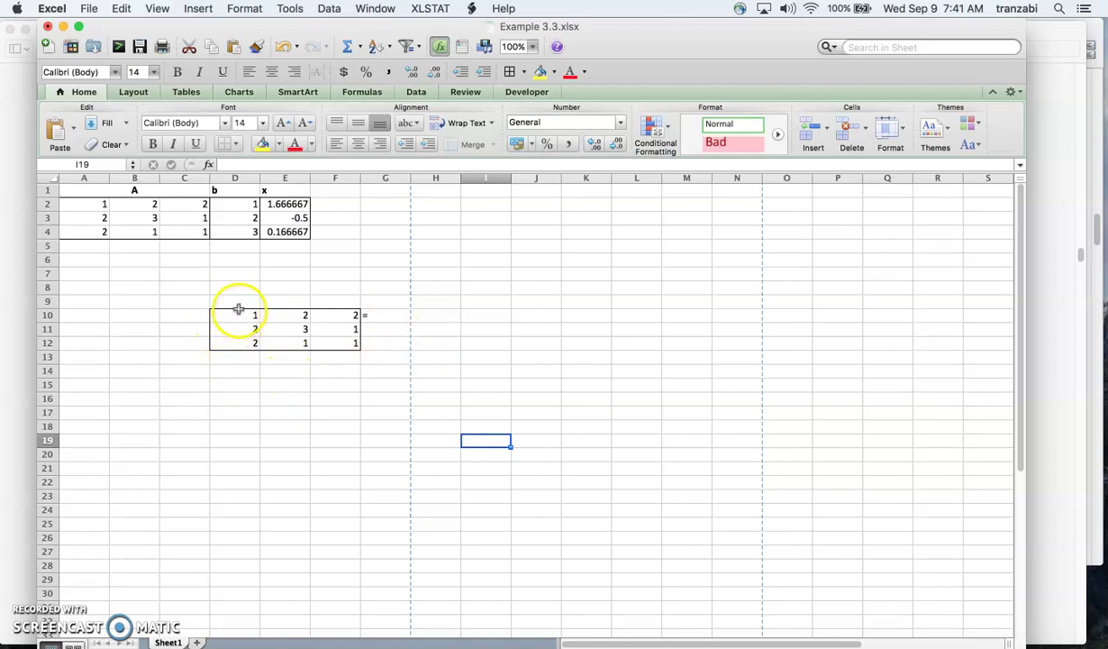
Enter 1, 2 and 2 in H10:J10 as the first row of the matrix after the equals sign.
left_click(435, 315)
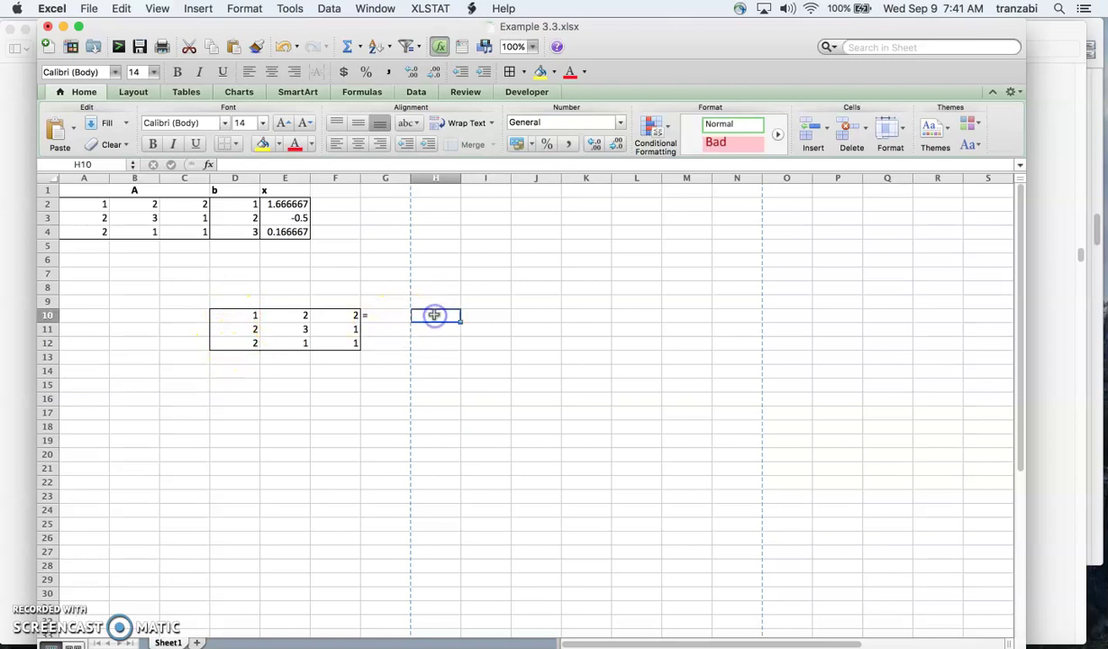
type("1")
key("Tab")
type("2")
key("Tab")
type("2")
key("Tab")
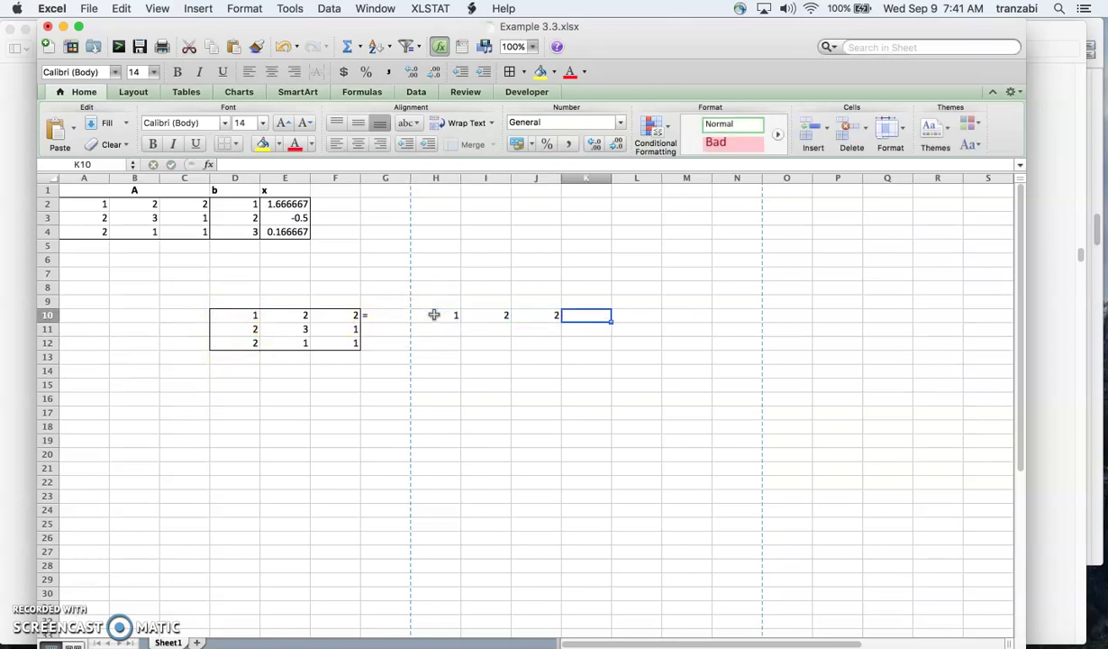
Enter 2, 3 and 1 in H11:J11 as the second row of the matrix after the equals sign.
key("Return")
key("Left")
key("Left")
key("Left")
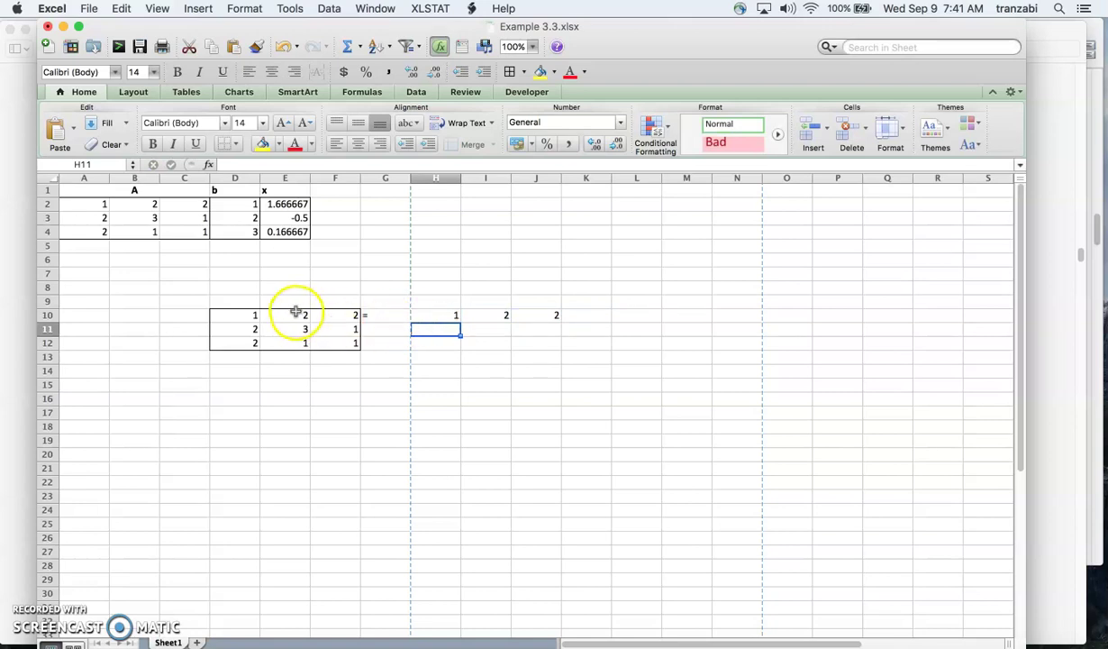
type("2")
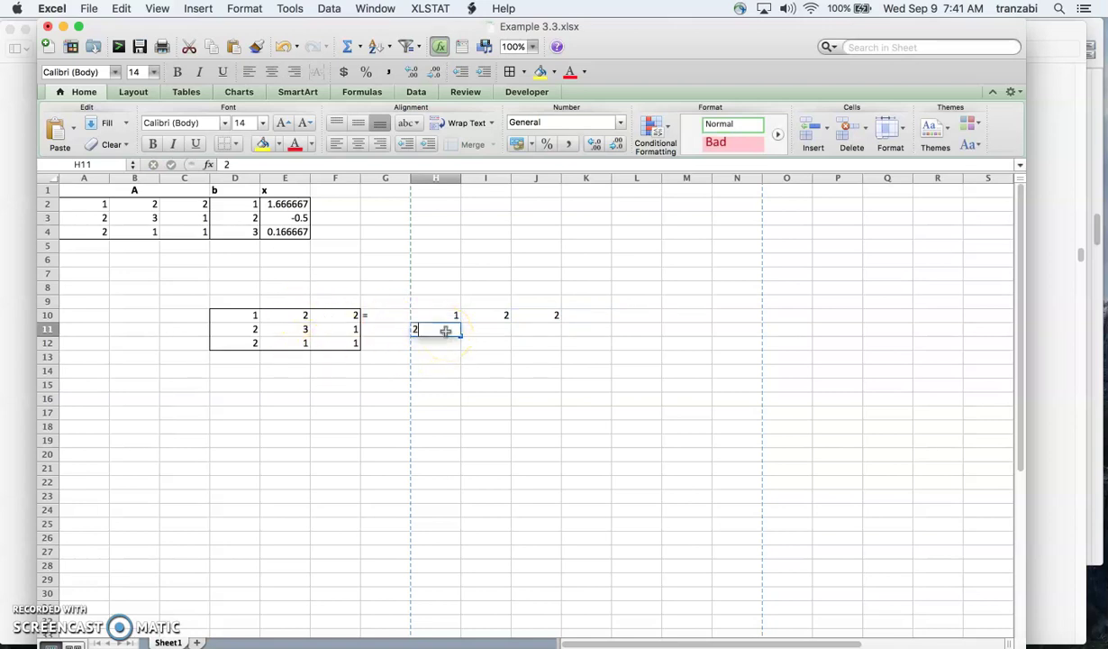
key("Tab")
type("3")
key("Tab")
type("1")
key("Return")
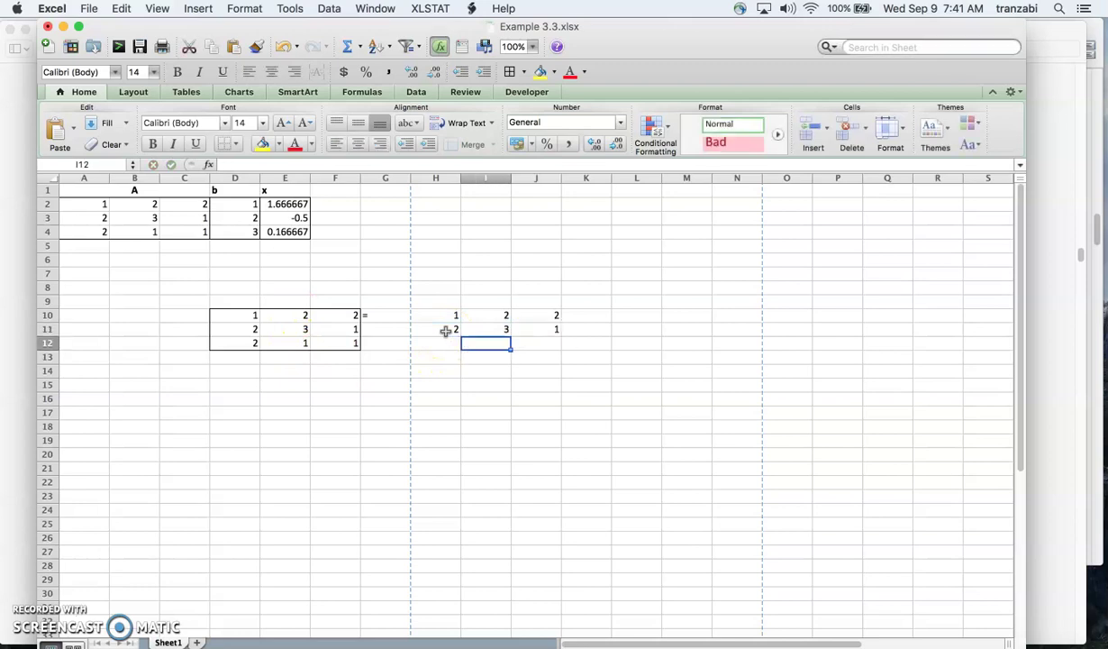
Enter 2, 1 and 1 in H12:J12 to complete the third row of the matrix.
left_click(445, 346)
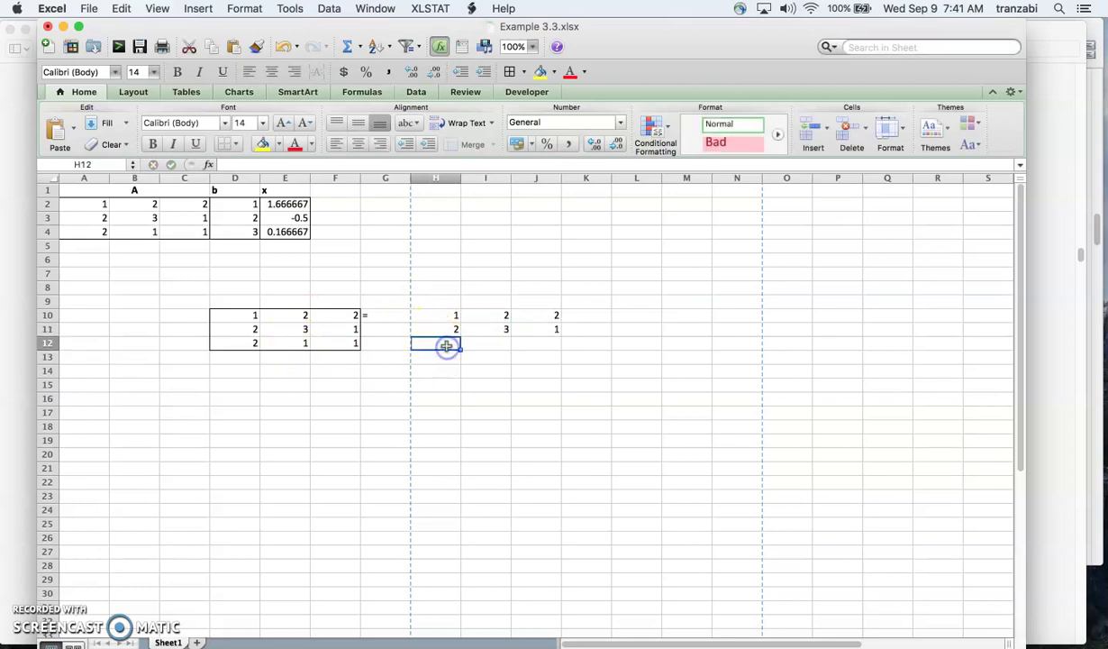
type("2")
key("Tab")
type("1")
key("Tab")
type("1")
key("Tab")
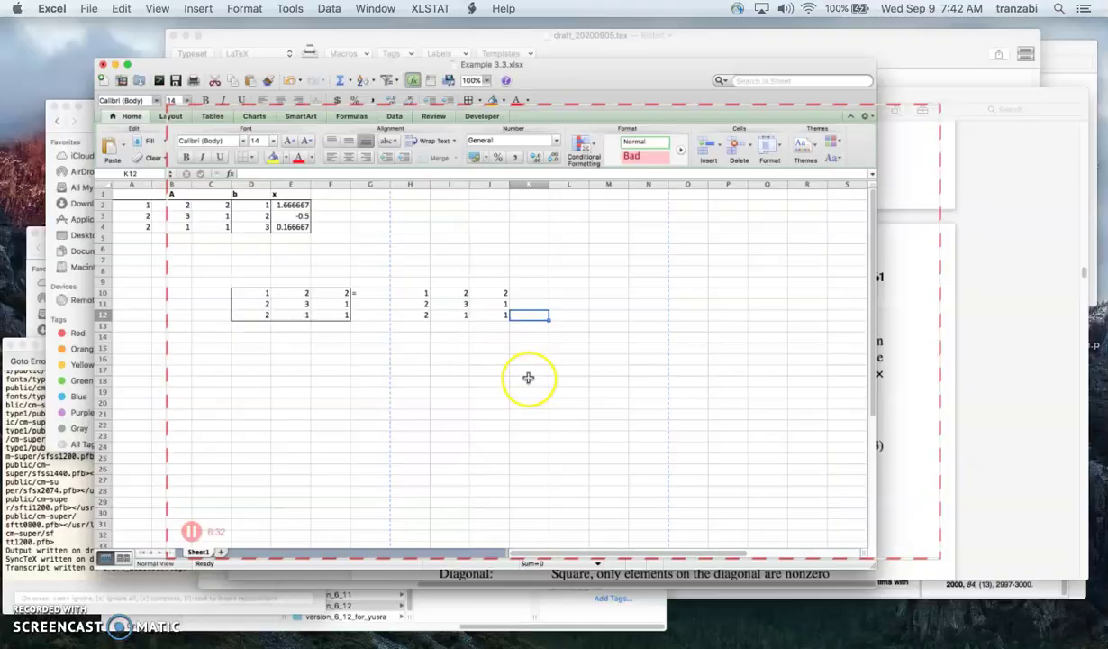
Switch to the numerical methods PDF in Preview and read the transposition equation 3.23 and the special matrices in section 3.6.4.
key("ctrl+Up")
left_click(854, 348)
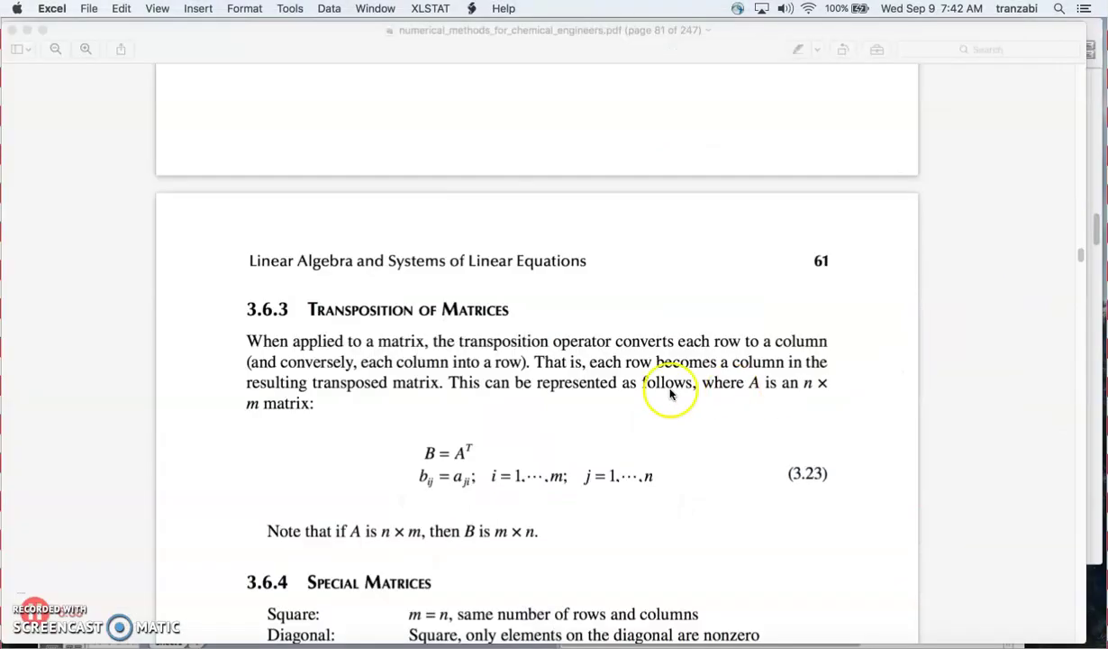
scroll(457, 488, "down", 2)
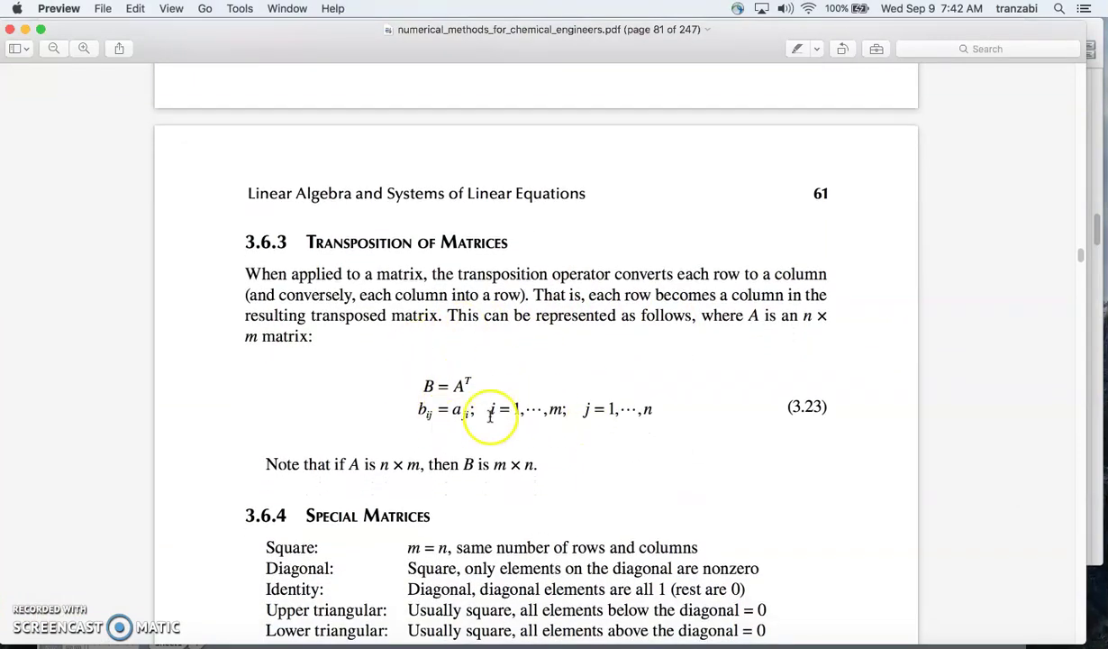
scroll(453, 389, "down", 2)
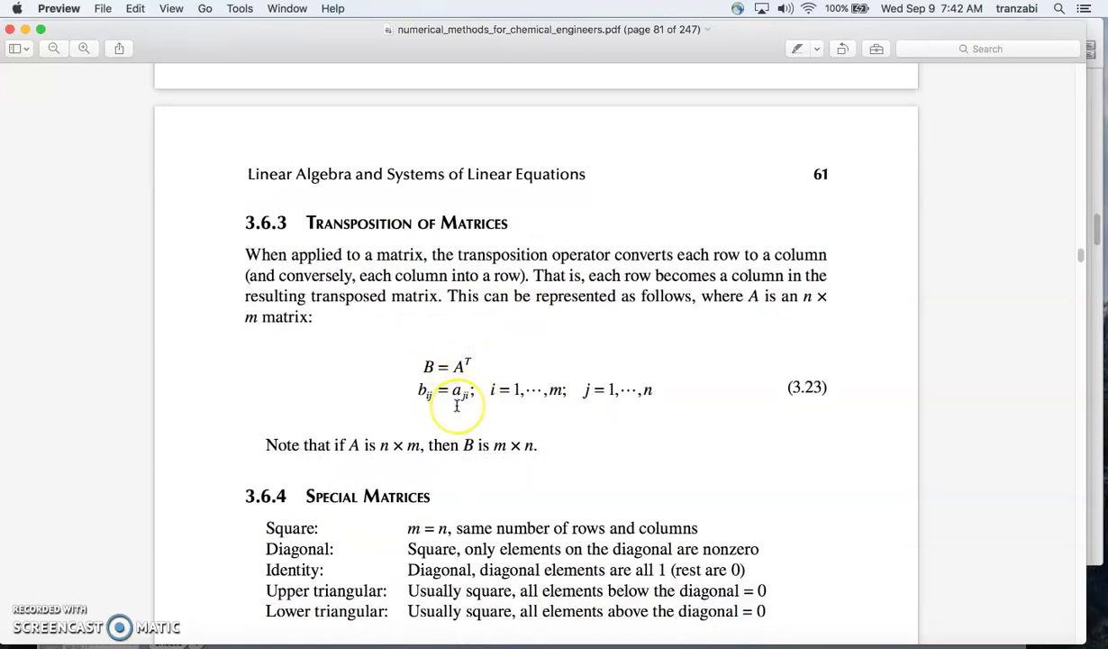
scroll(455, 396, "down", 2)
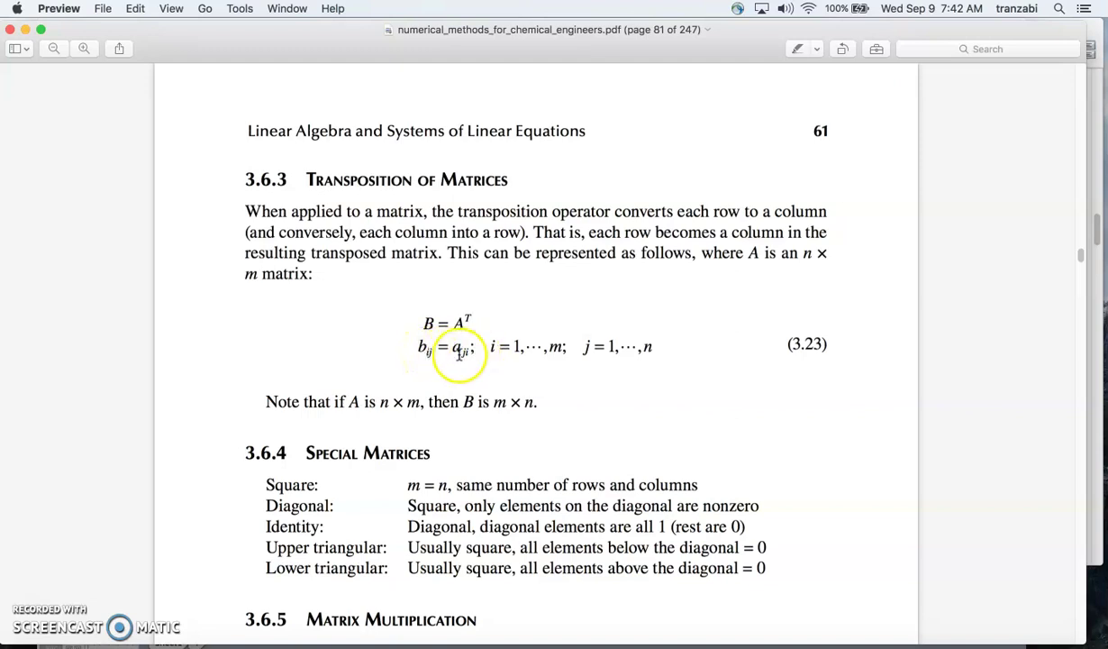
scroll(495, 377, "down", 5)
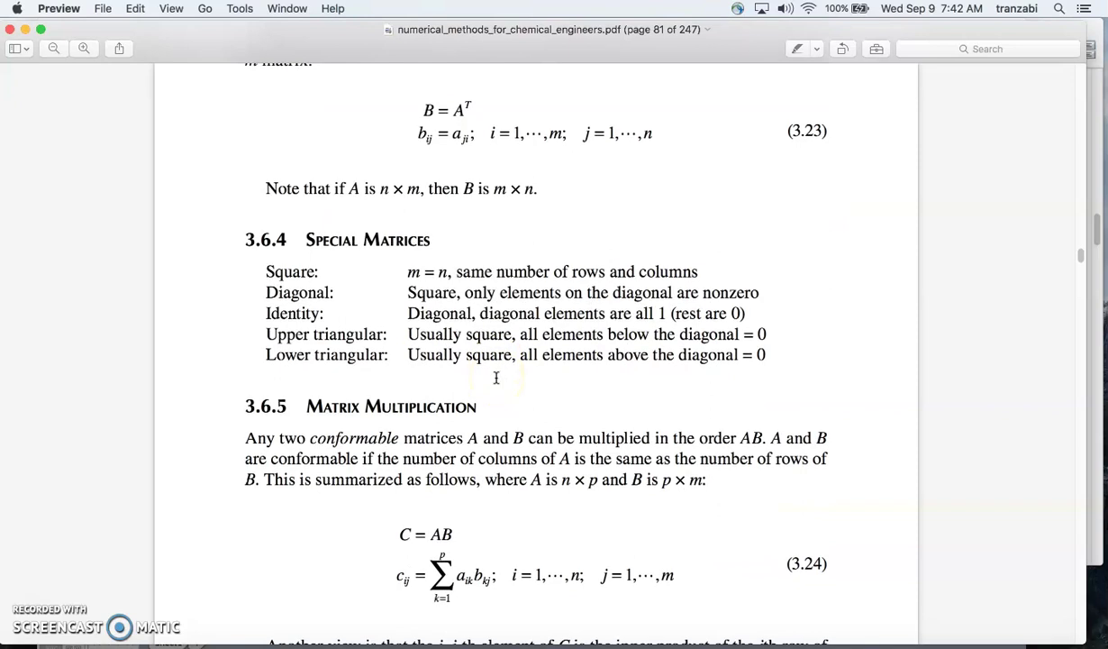
scroll(496, 377, "down", 1)
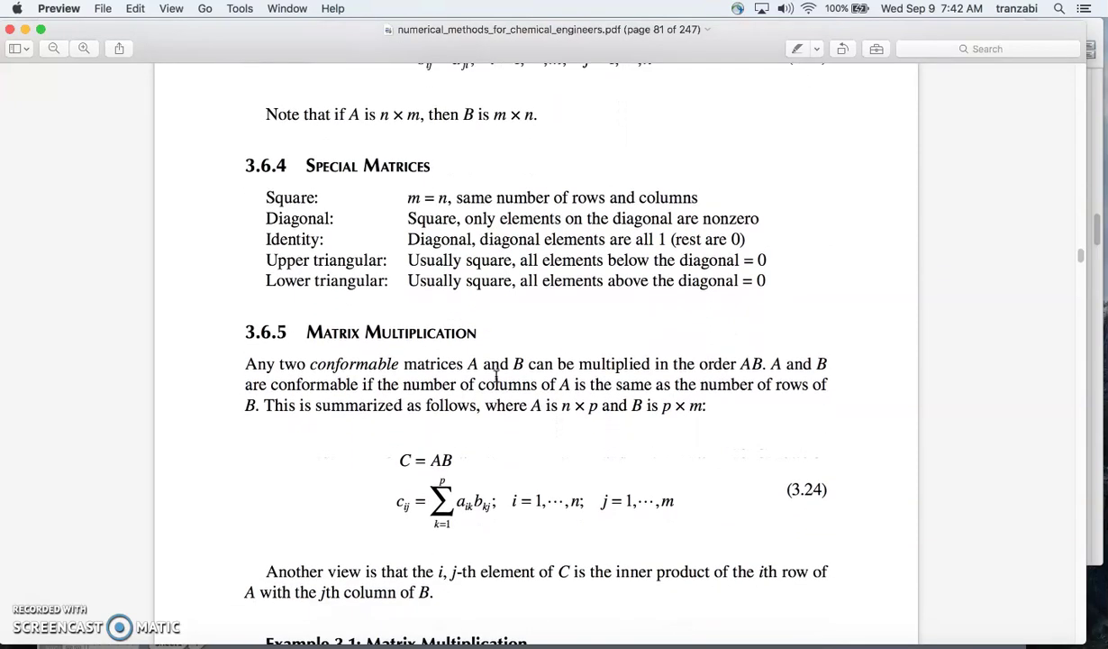
scroll(496, 377, "down", 1)
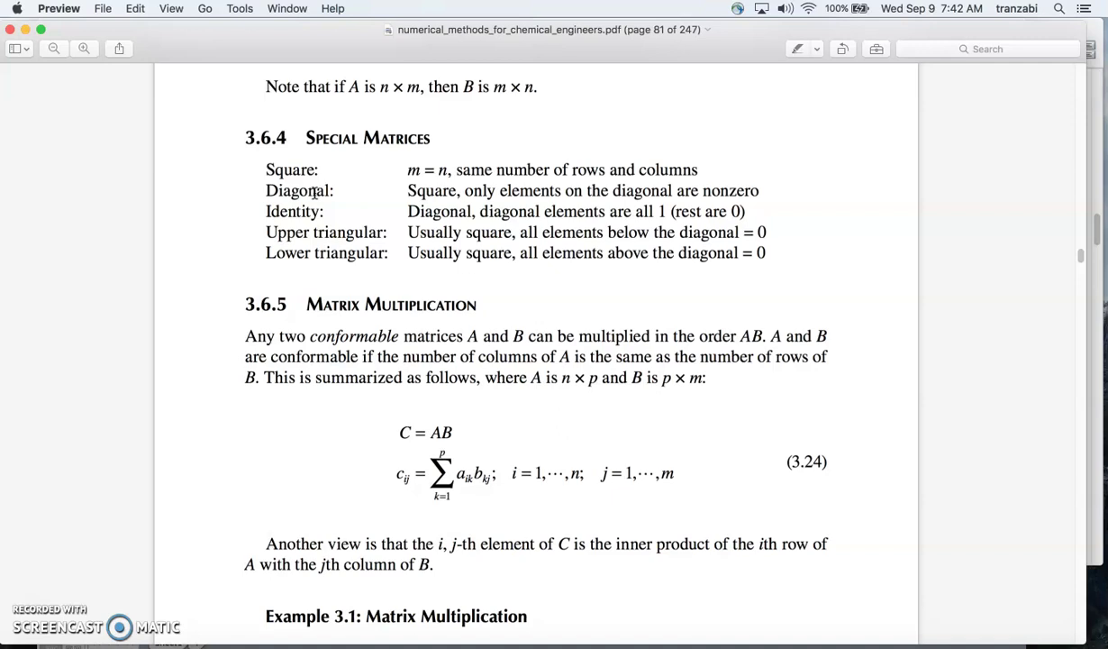
Switch back to the Excel worksheet and set E10 and F10, the off-diagonal elements of the boxed matrix's first row, to 0.
key("ctrl+Up")
left_click(371, 258)
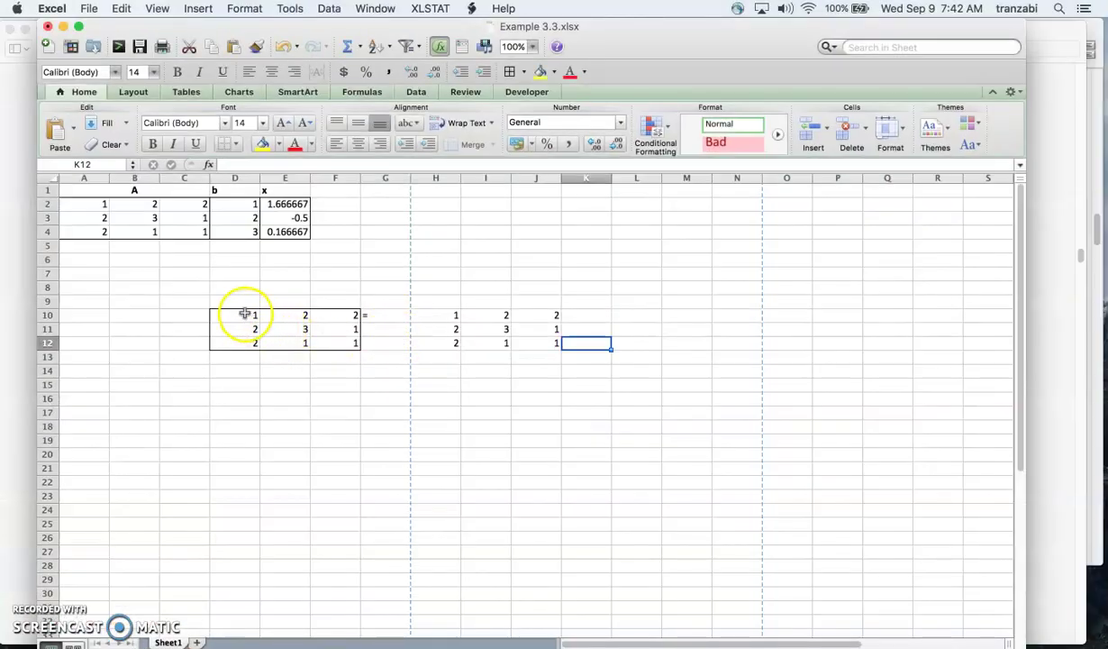
left_click(296, 314)
type("00")
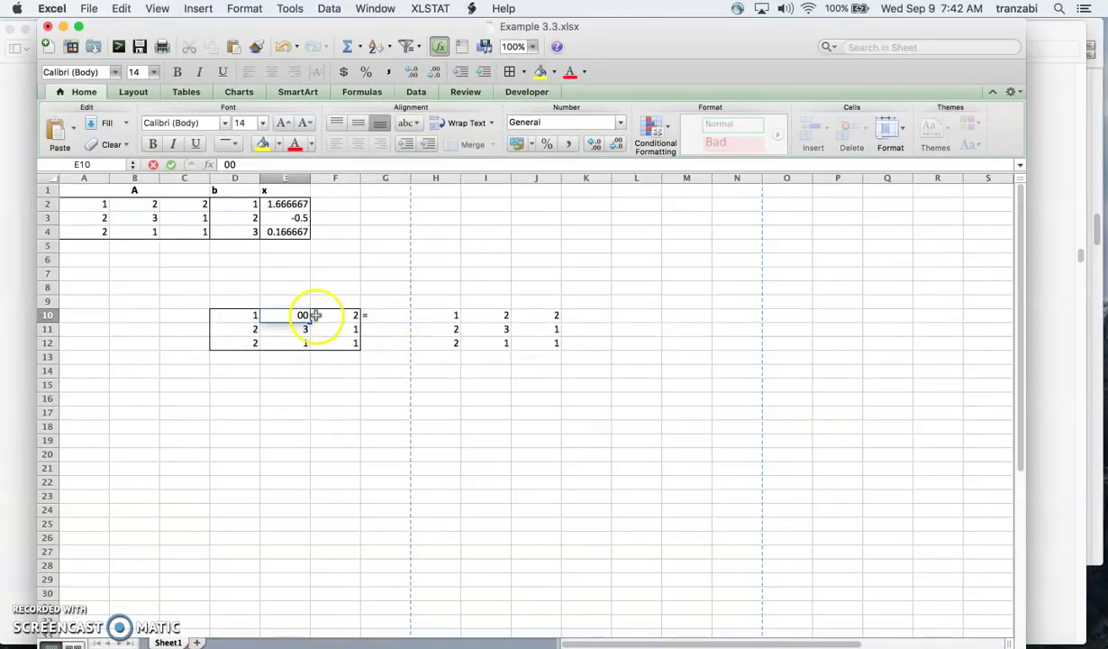
left_click(334, 314)
type("0")
Set F12, E12, D12 and D11 of the boxed matrix to 0.
left_click(334, 343)
type("0")
left_click(289, 343)
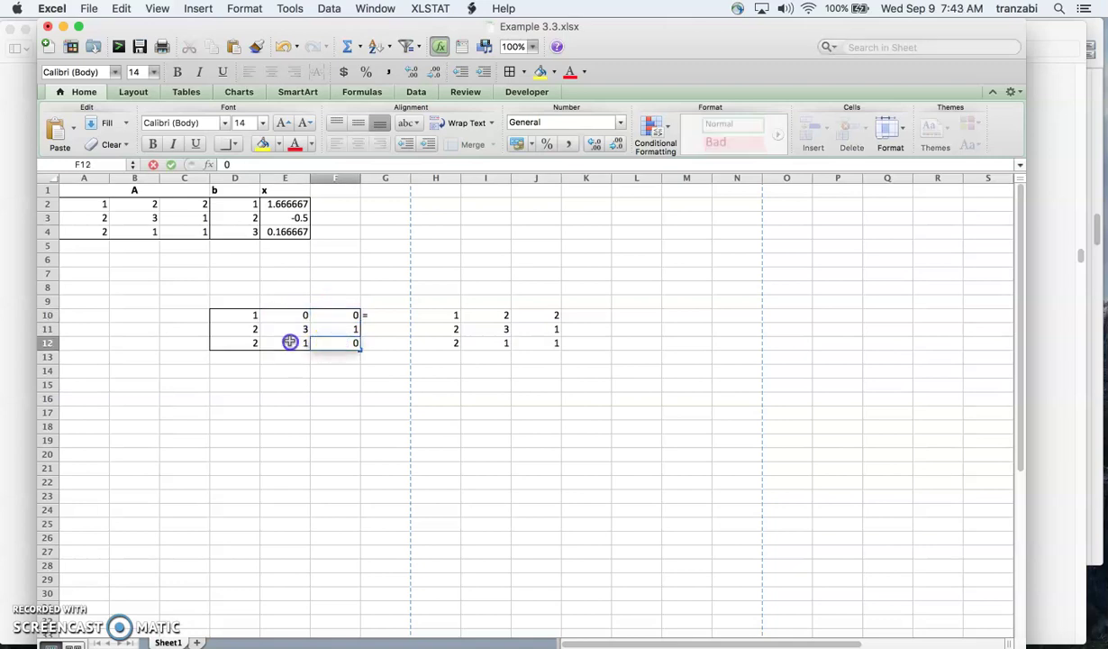
type("0")
left_click(254, 345)
type("0")
left_click(249, 330)
type("0")
left_click(337, 392)
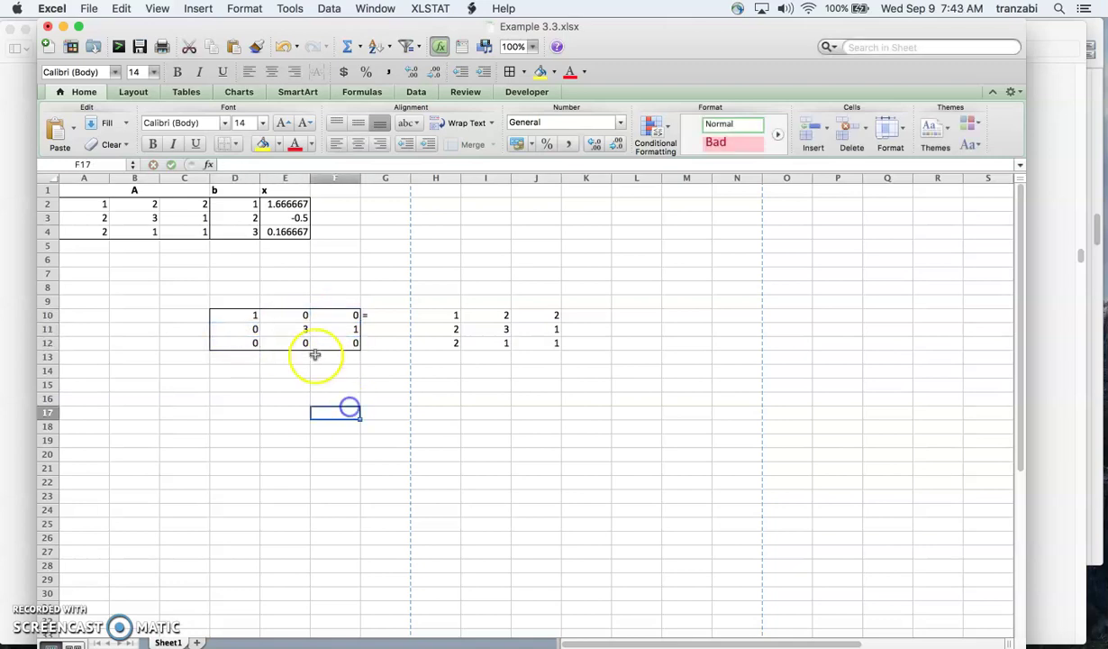
Check the diagonal elements D10 and E11, and set the remaining off-diagonal element in F11 to 0.
left_click(249, 315)
left_click(281, 328)
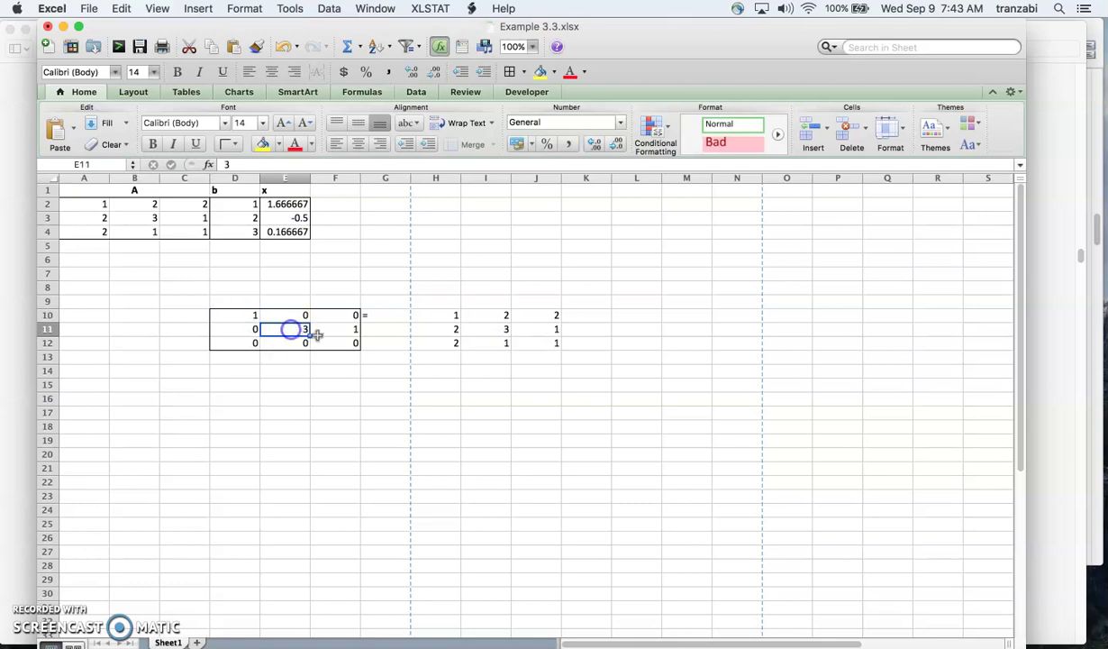
left_click(326, 332)
left_click(289, 330)
left_click(250, 314)
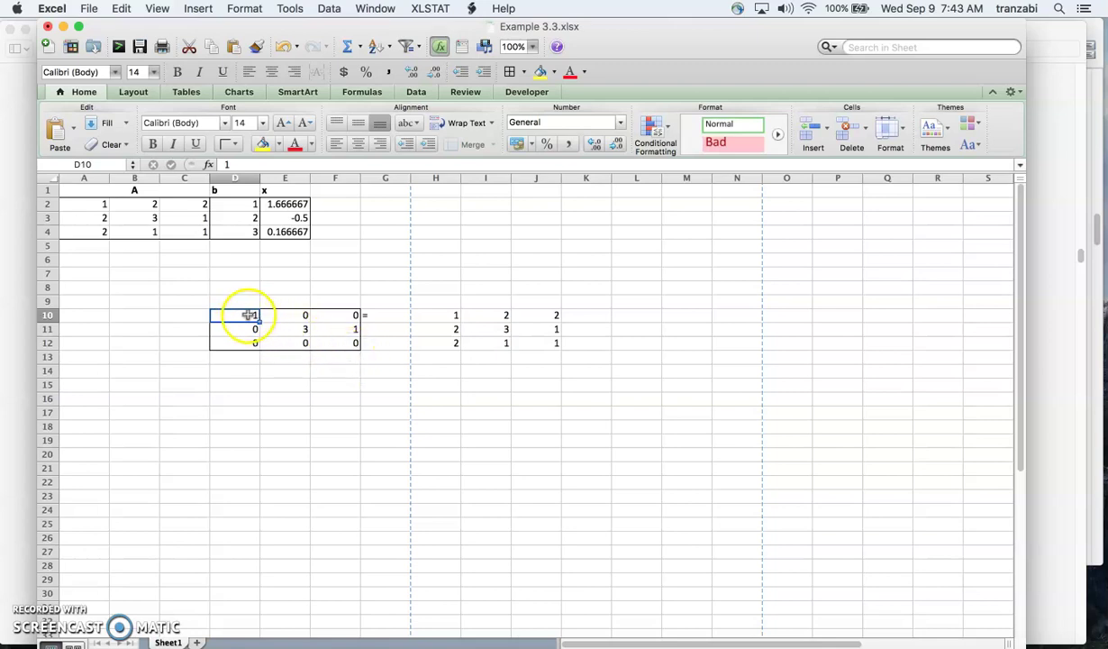
left_click(345, 329)
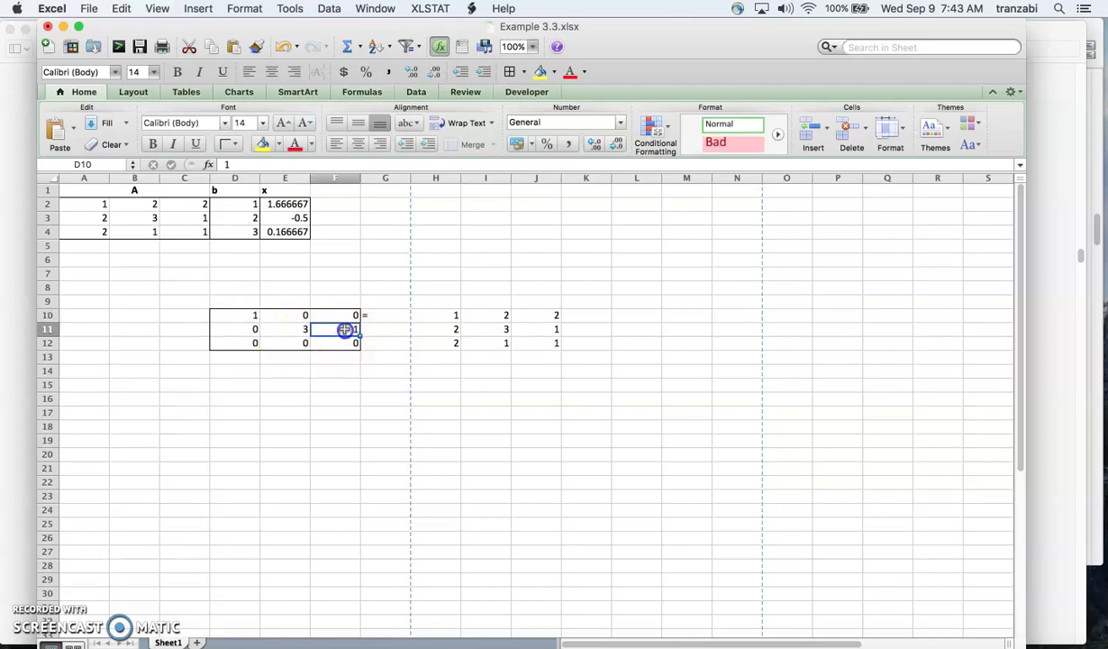
type("0")
key("Return")
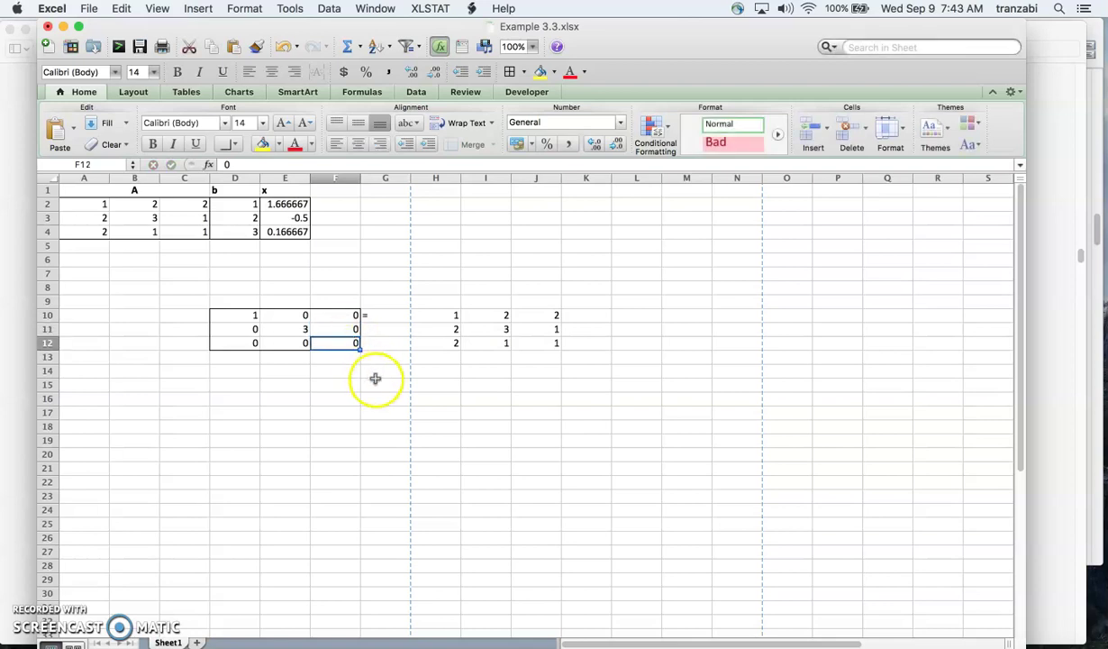
left_click(376, 382)
left_click(347, 344)
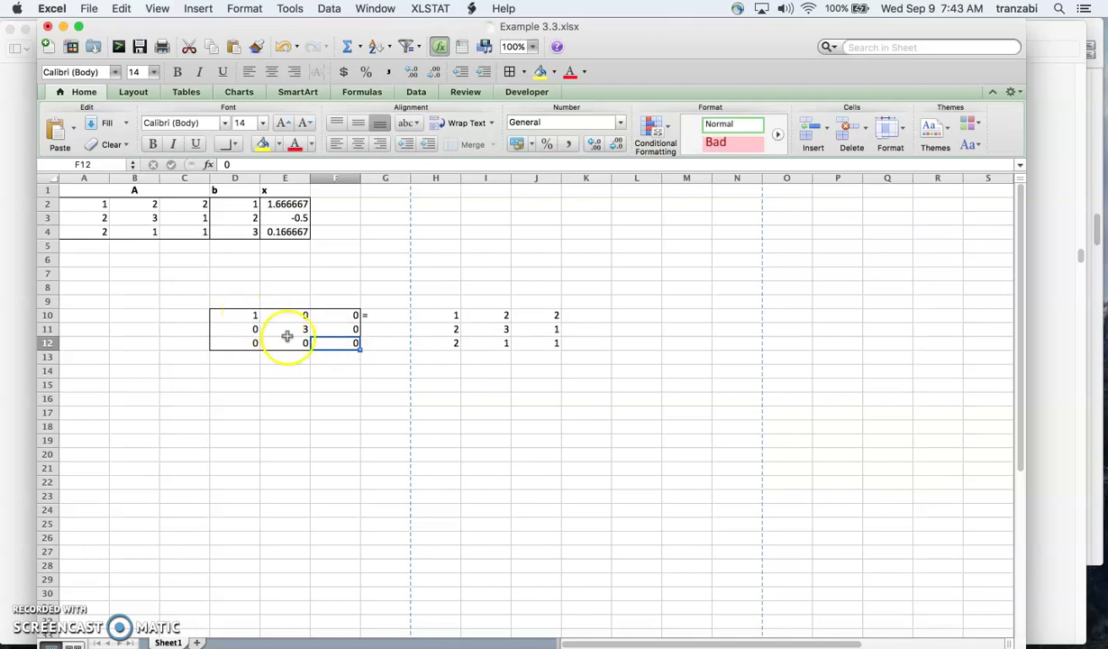
Switch to the numerical methods PDF in Preview and review the diagonal and identity matrix definitions in section 3.6.4.
key("ctrl+Up")
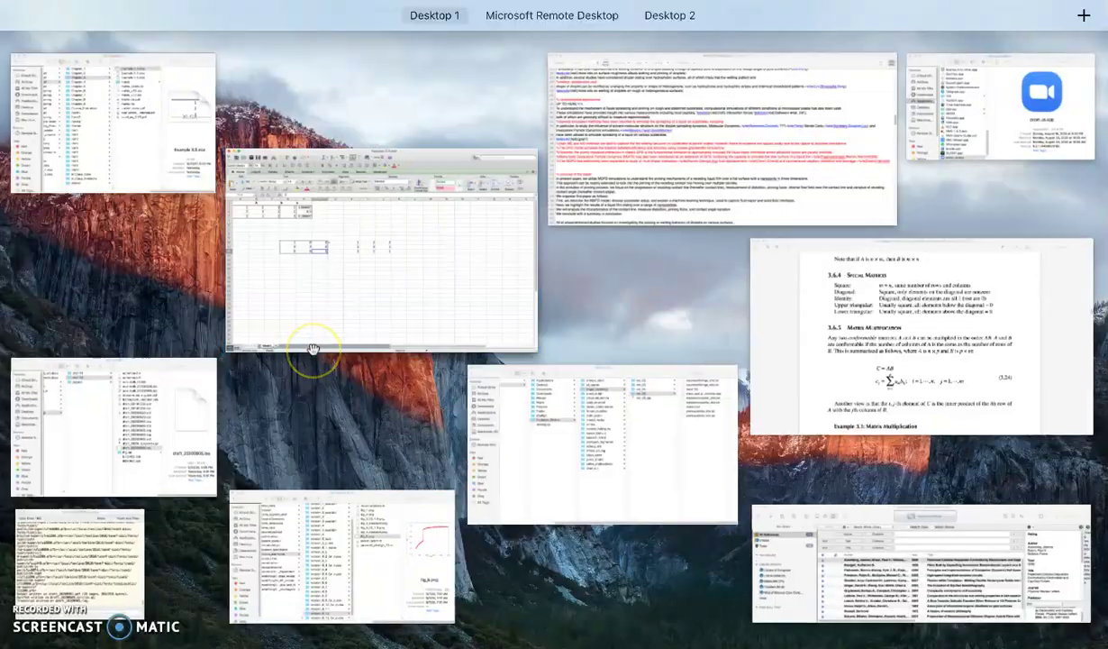
left_click(797, 389)
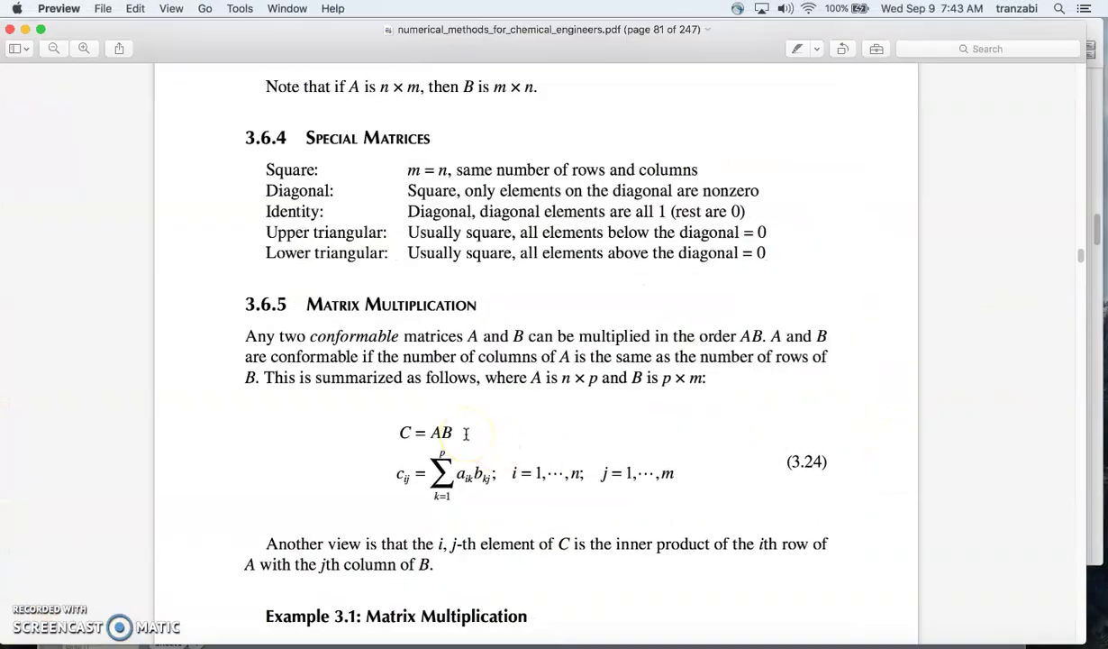
scroll(466, 433, "down", 5)
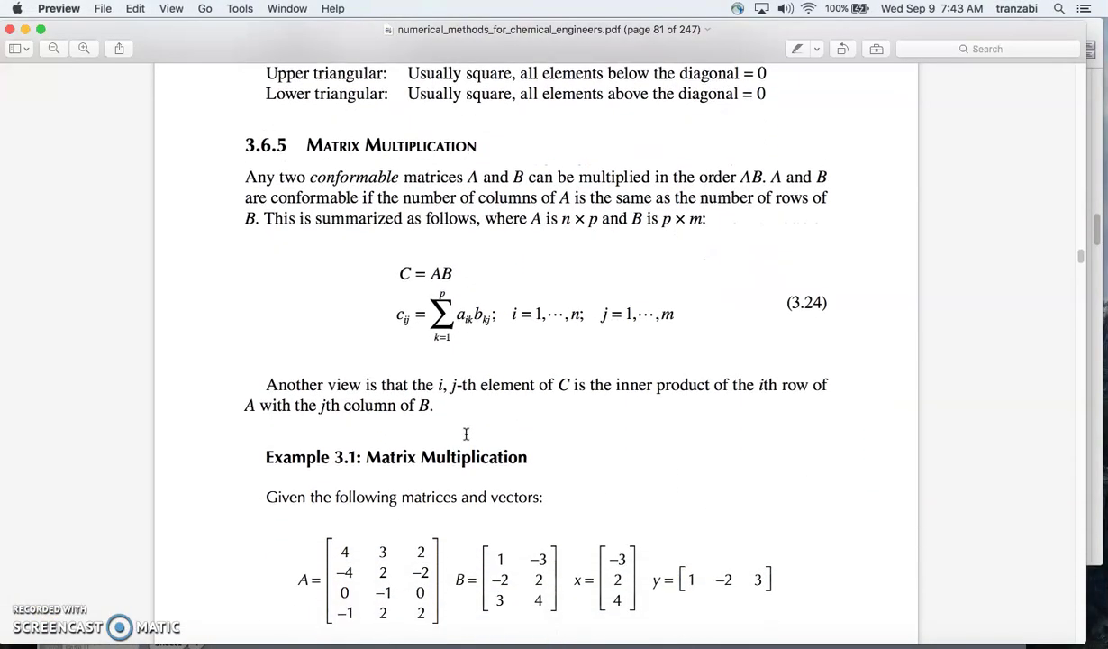
scroll(466, 433, "up", 2)
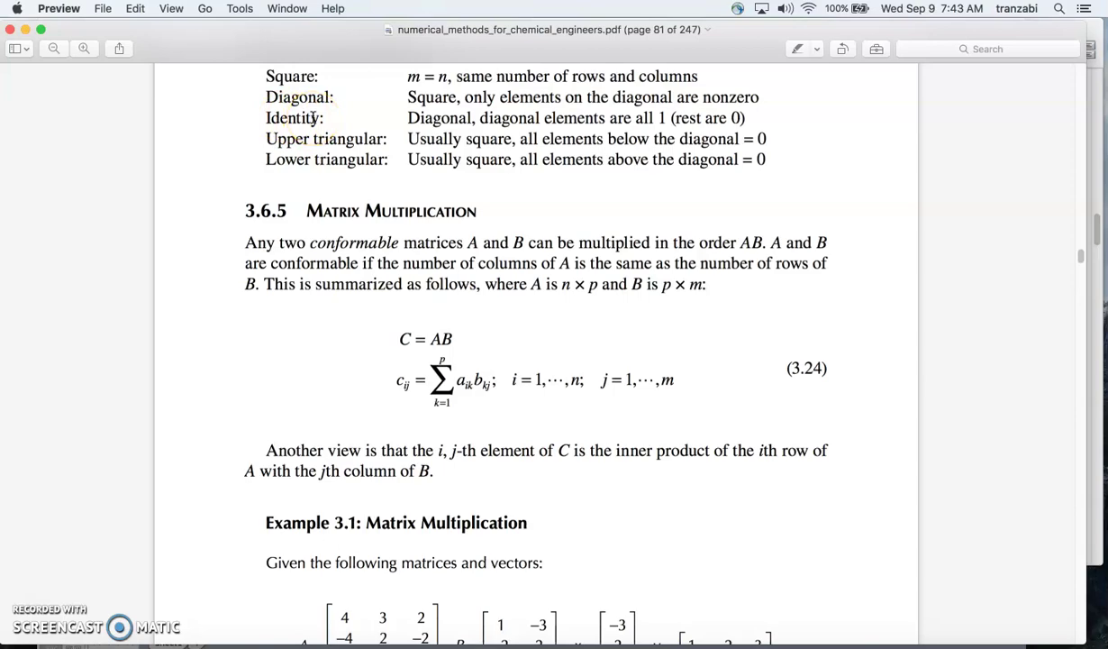
Check the boxed matrix in the Excel worksheet against the identity matrix definition in the PDF in Preview.
key("ctrl+Up")
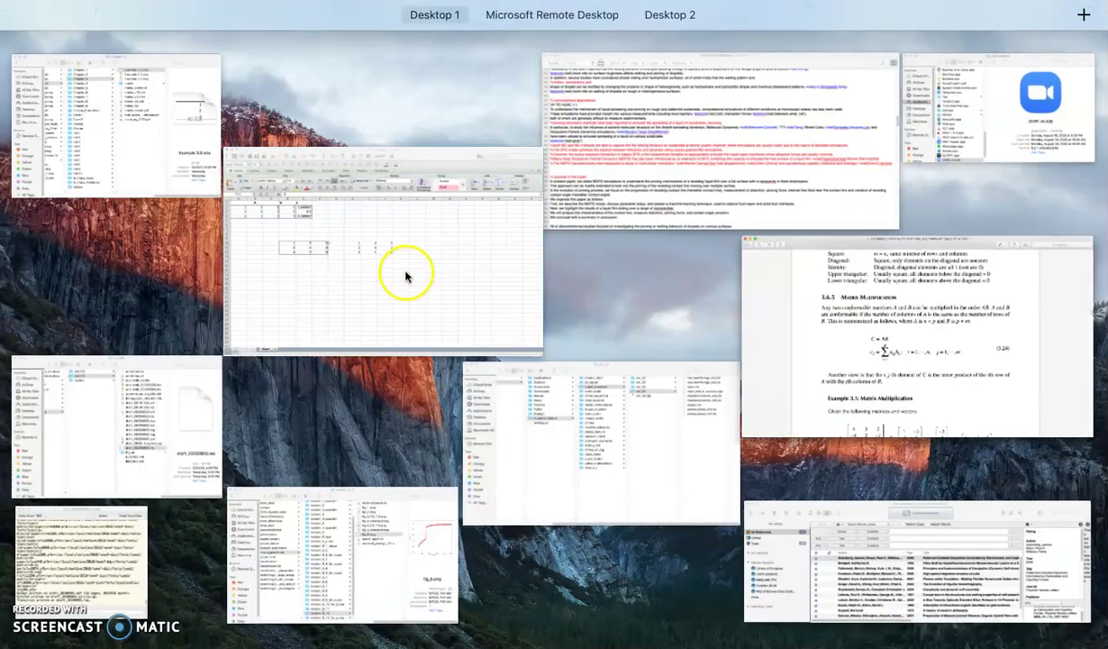
left_click(408, 272)
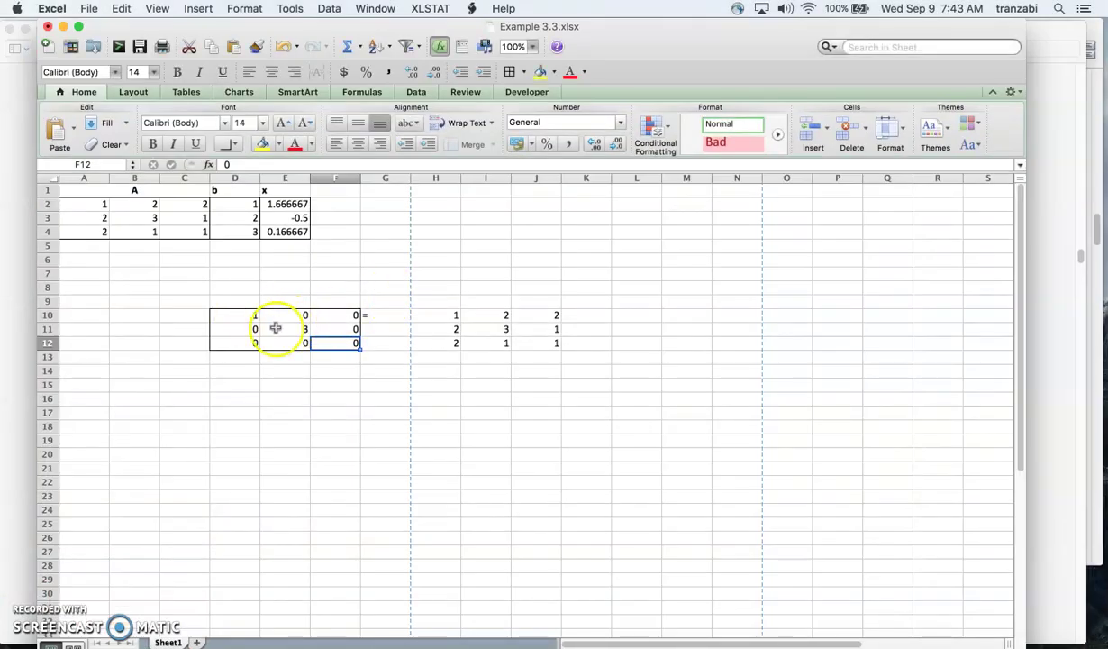
key("ctrl+Up")
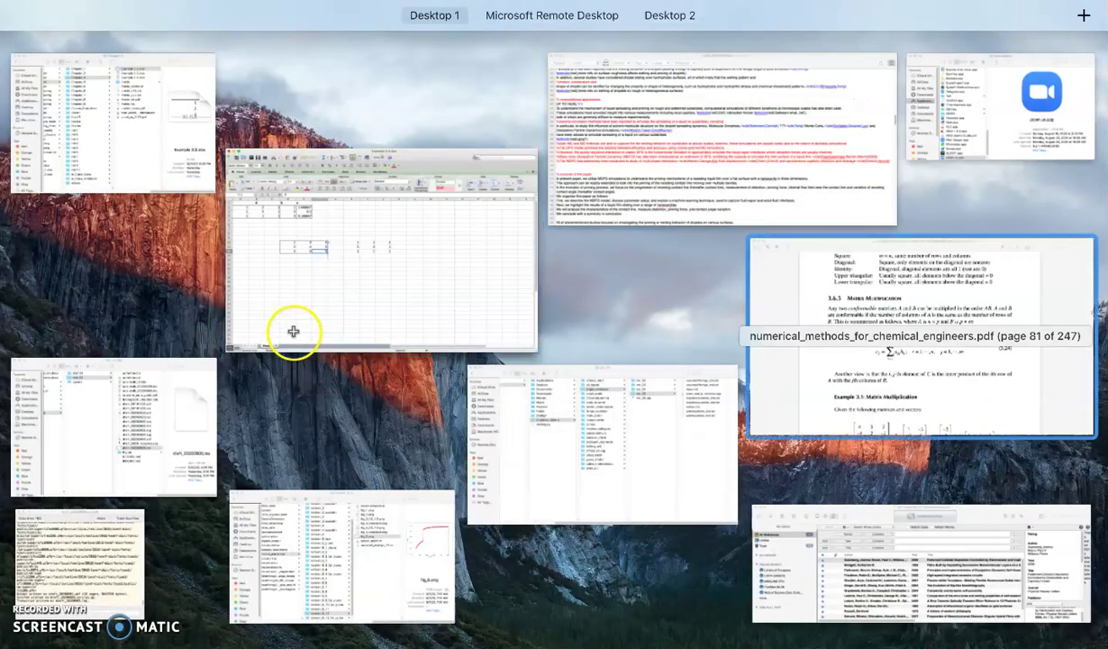
left_click(831, 331)
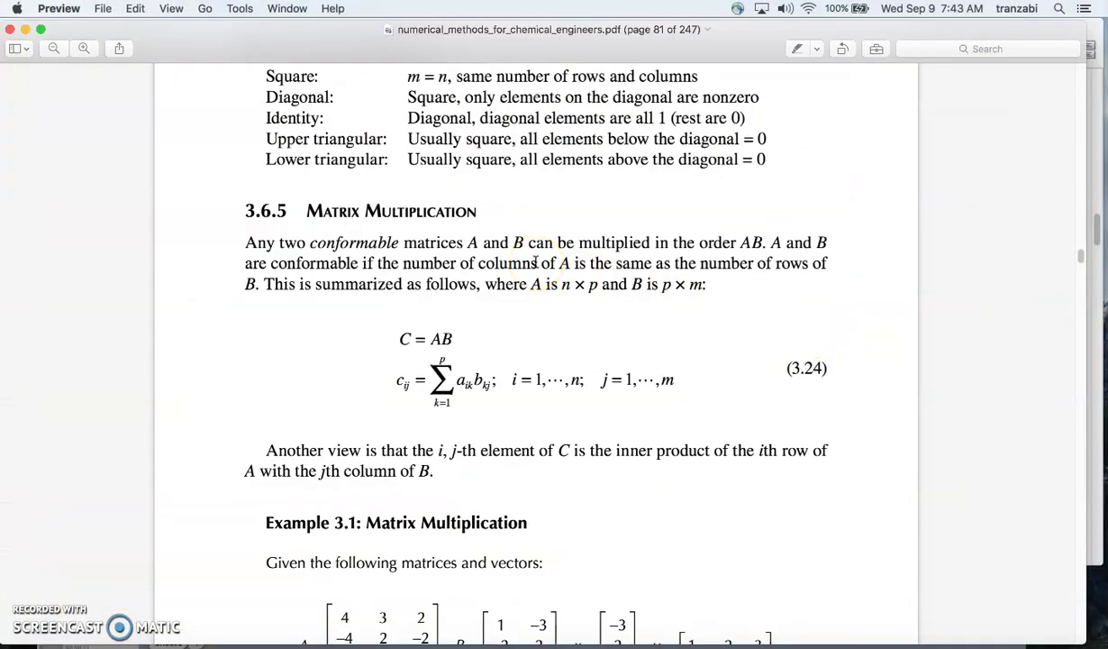
Switch back to the Excel worksheet and set the diagonal elements E11 and F12 of the boxed matrix to 1.
key("ctrl+Up")
left_click(396, 249)
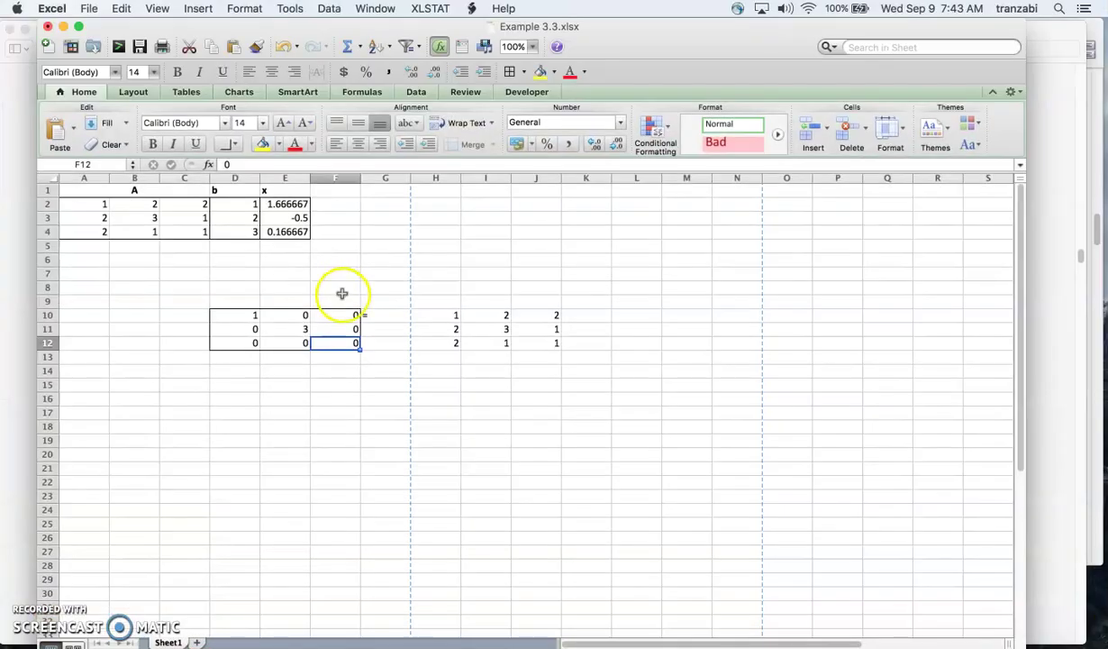
left_click(280, 328)
type("1")
left_click(336, 343)
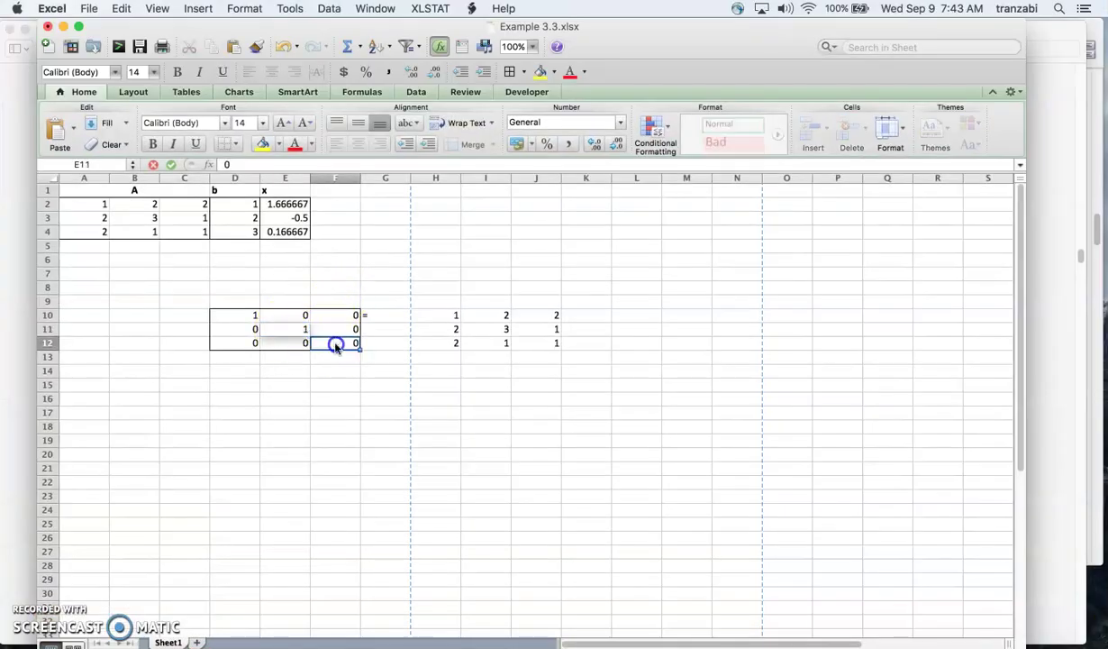
type("1")
key("Return")
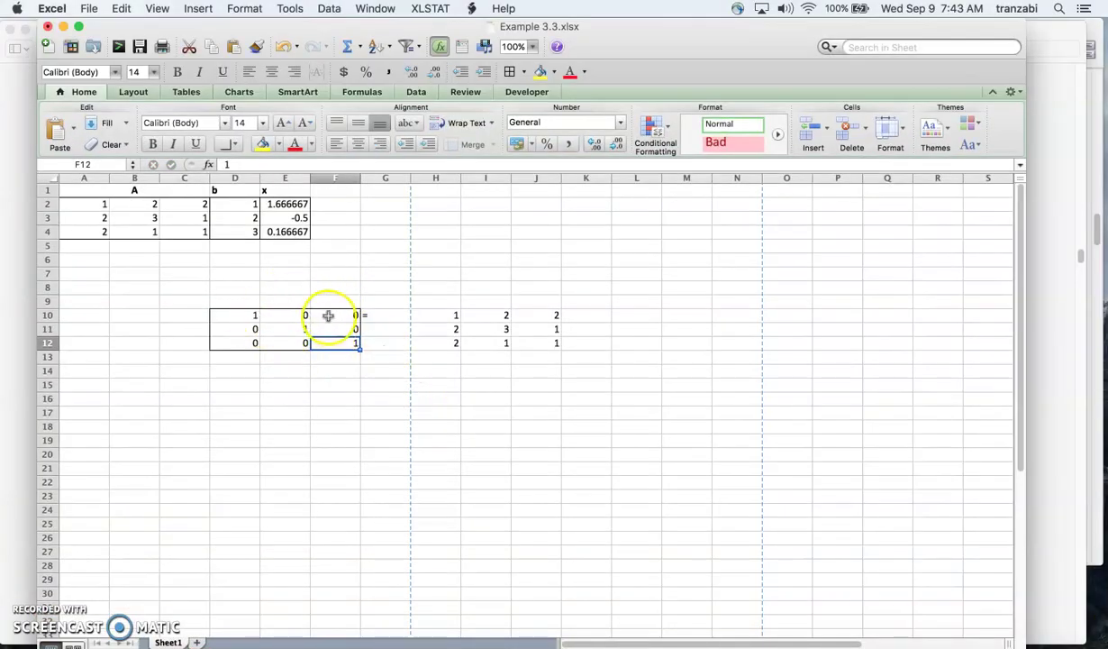
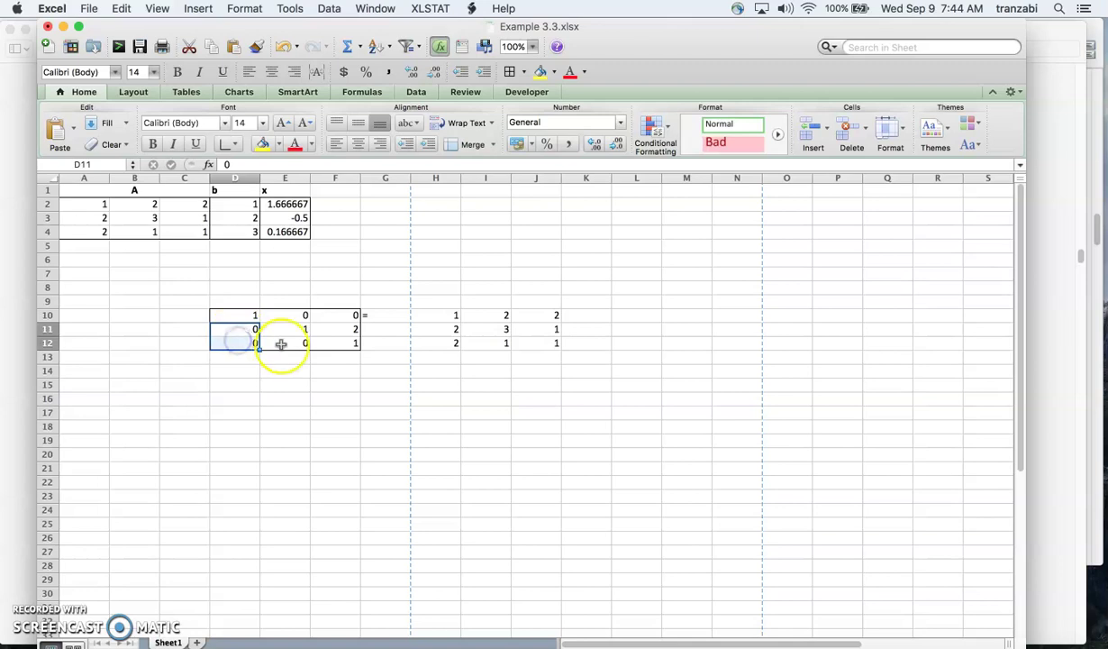
Add E12 to the selected below-diagonal cells, and switch to the PDF in Preview to mark "above the diagonal" in the lower triangular definition.
left_click(281, 345, "shift")
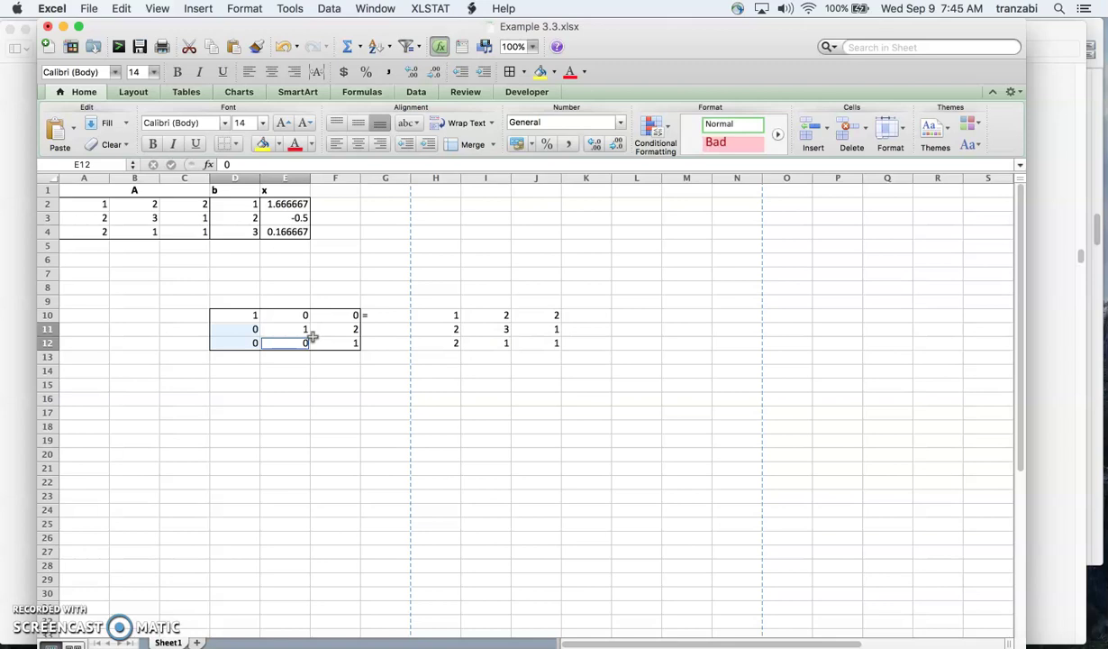
key("ctrl+Up")
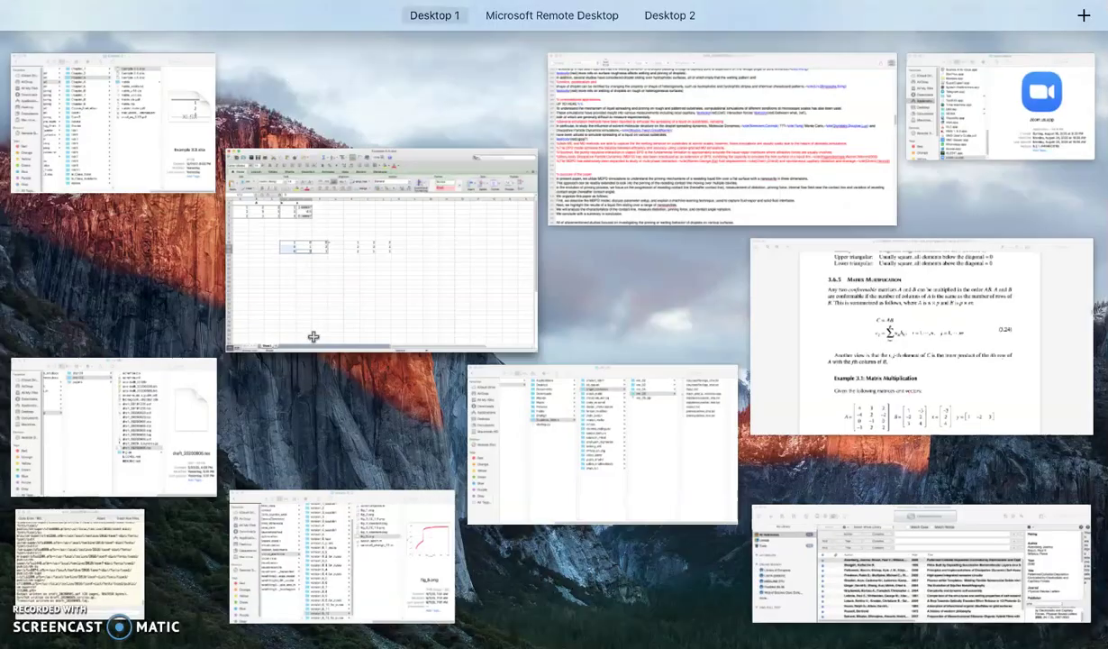
left_click(906, 322)
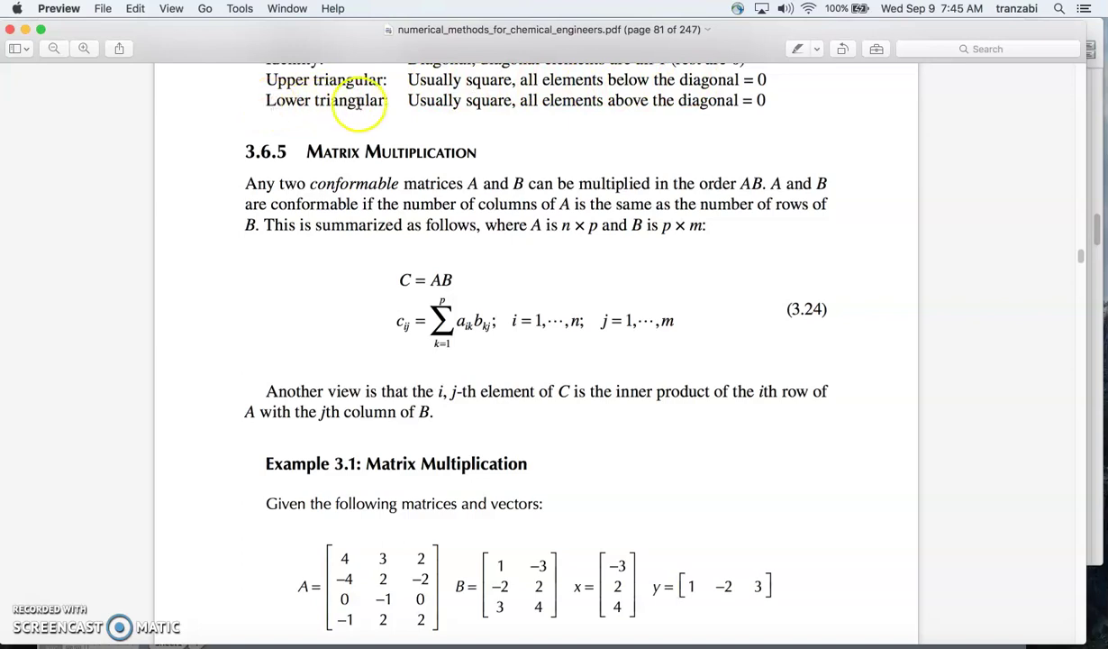
left_click_drag(624, 101, 692, 107)
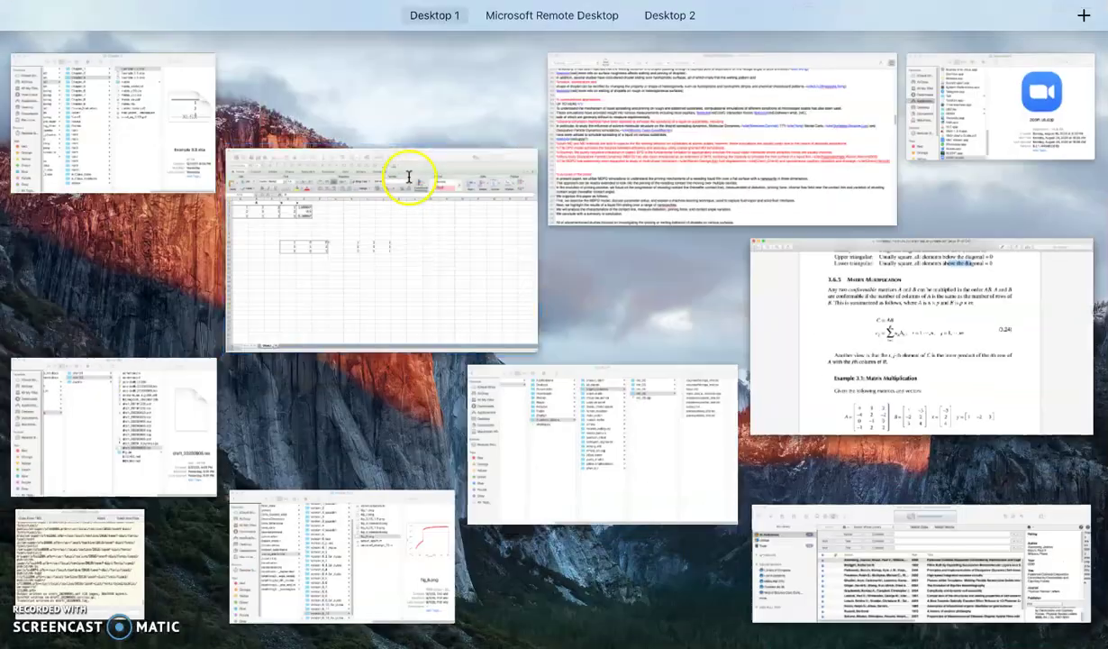
Switch to the Excel worksheet and enter 12, 3, 44 and 4 in D17 to G17 as a new matrix's first row.
key("ctrl+Up")
left_click(423, 218)
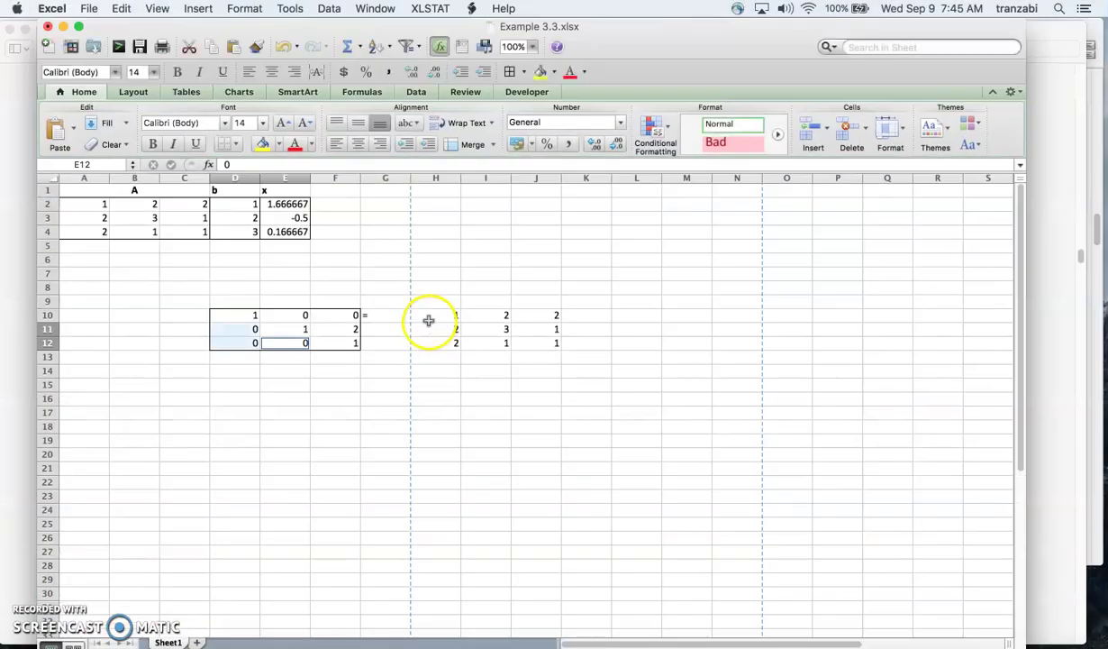
left_click(253, 415)
type("12")
key("Tab")
type("3")
key("Tab")
type("4")
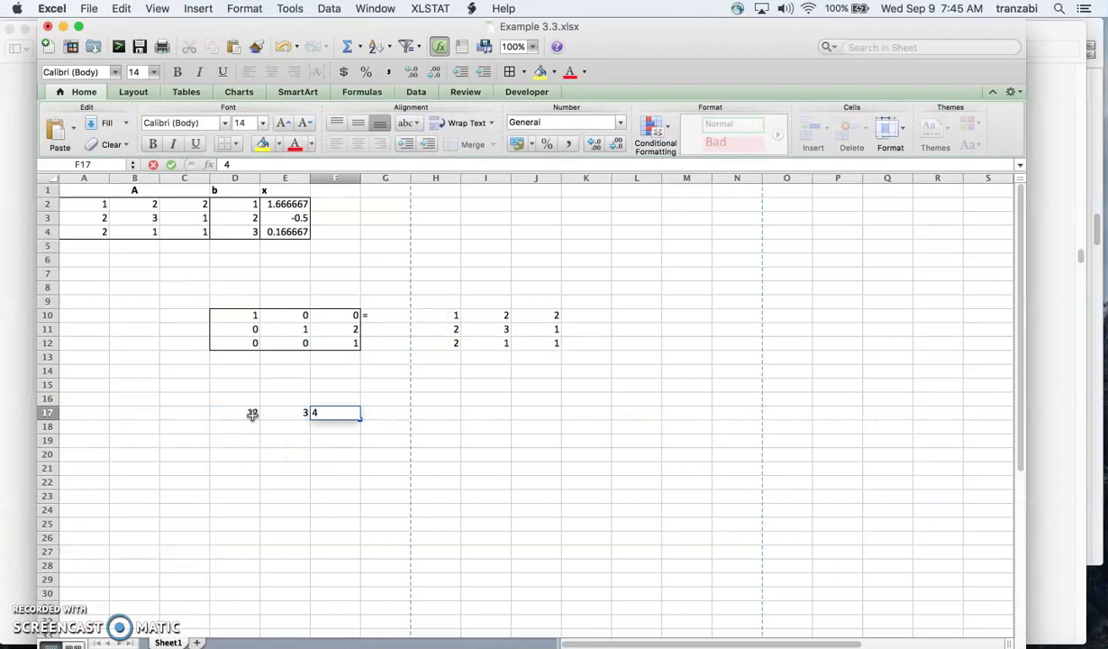
type("4")
key("Tab")
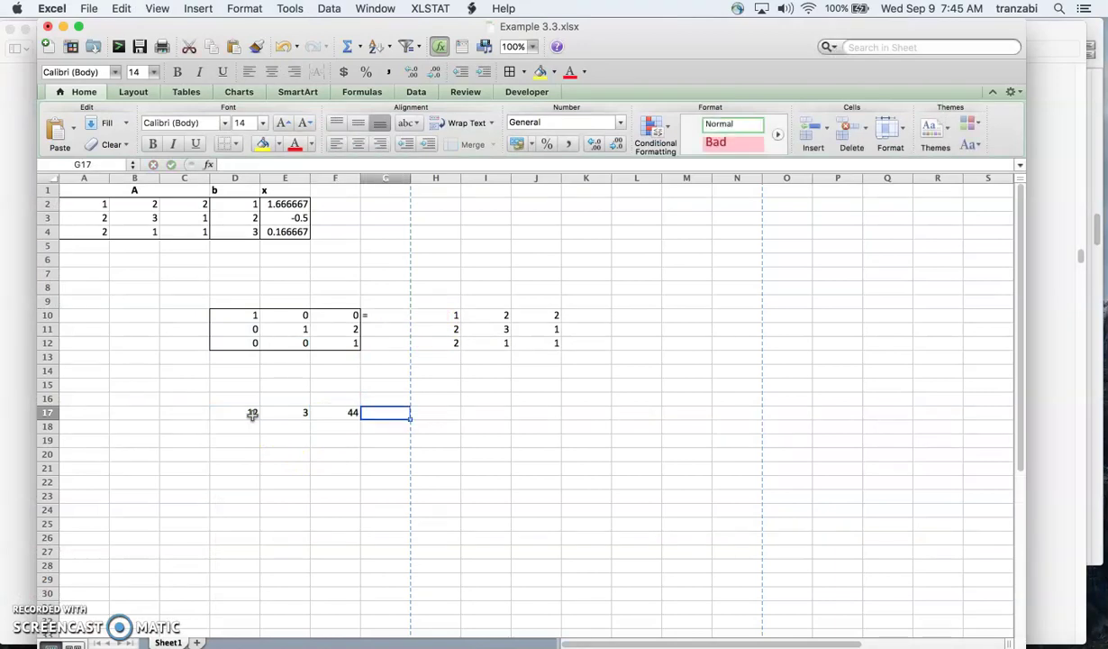
type("4")
key("Return")
Fill the new matrix's second row, D18 to G18, with 4, 3, 2 and 1.
type("1")
key("Left")
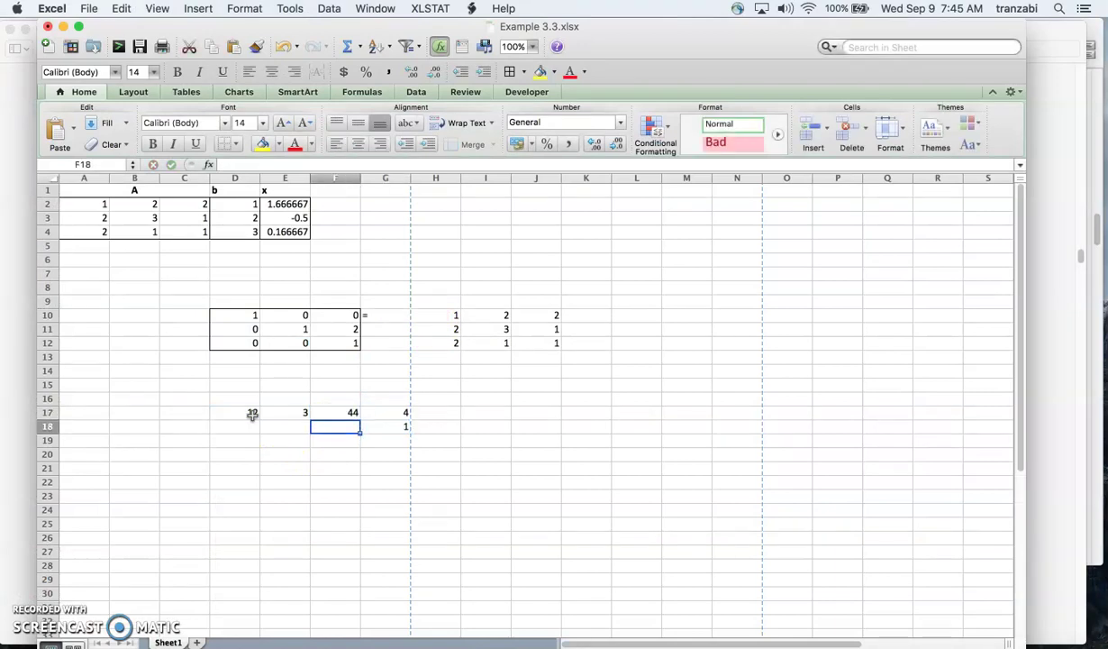
type("2")
key("Left")
type("3")
key("Left")
type("4")
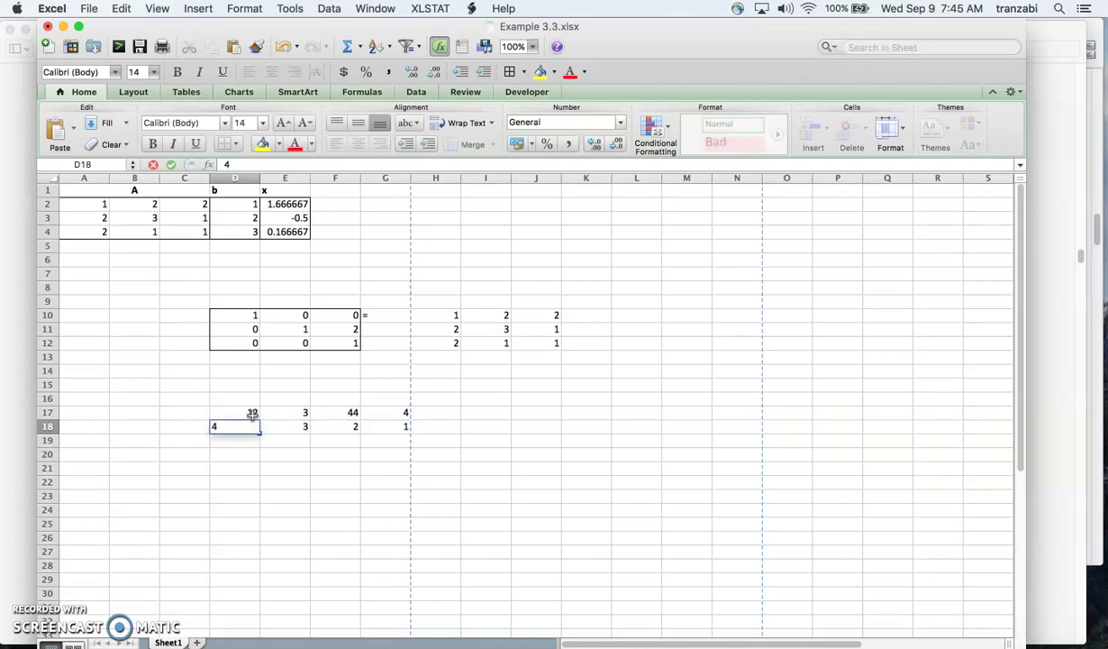
left_click(274, 470)
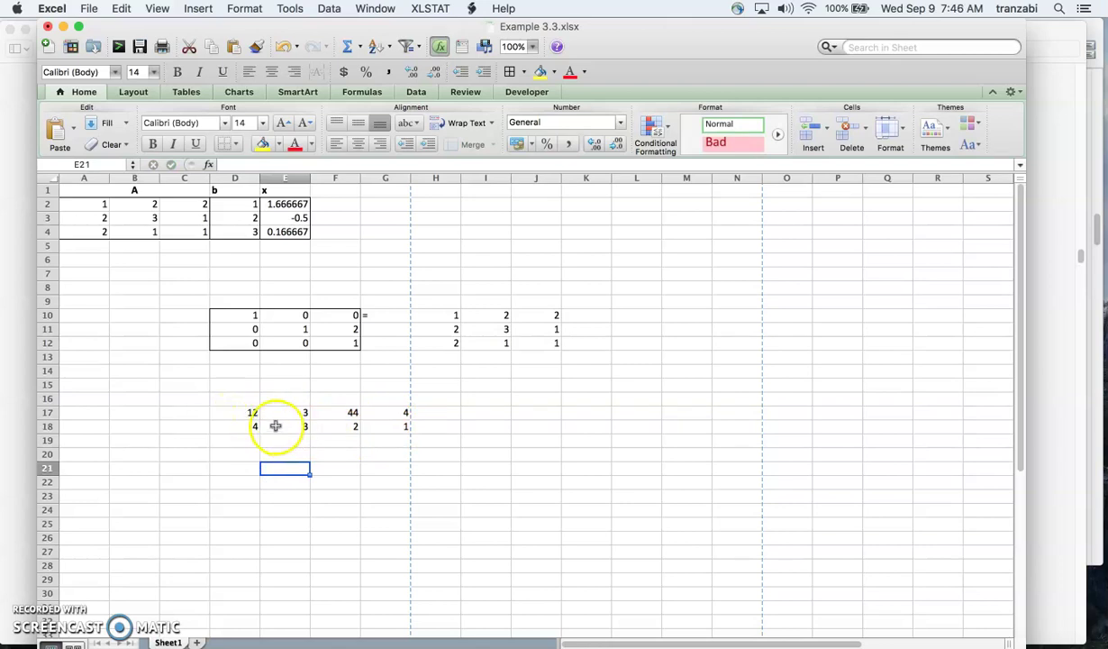
Examine the possible diagonals of the two-row matrix by selecting D17 with E18, and D17 with G18.
left_click(243, 412)
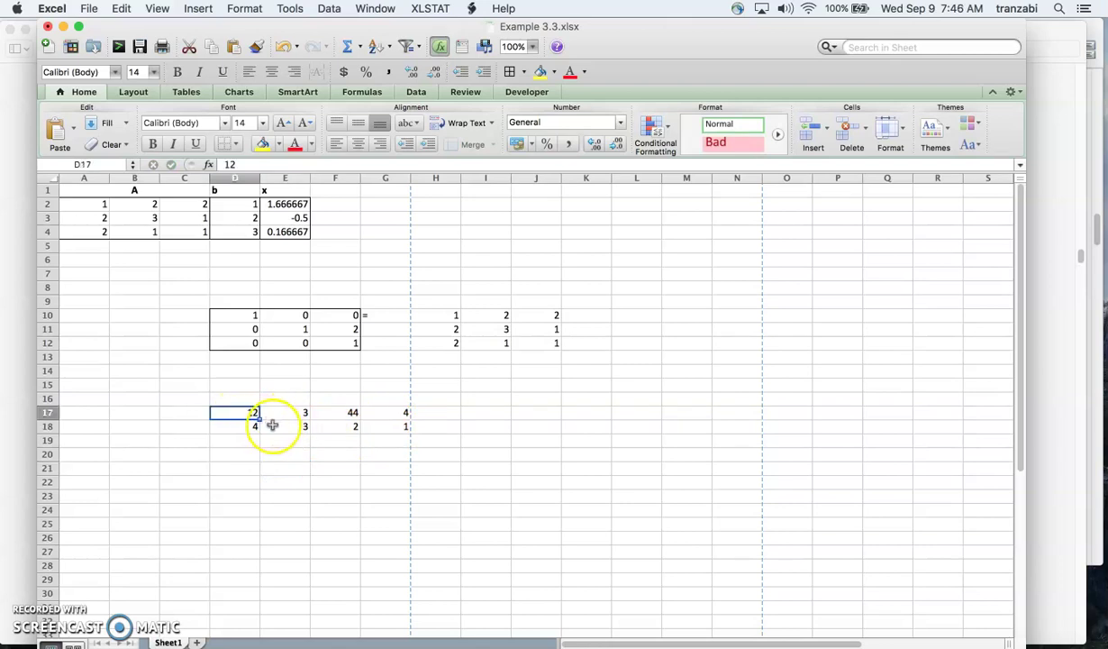
left_click_drag(243, 412, 279, 425)
left_click(245, 412)
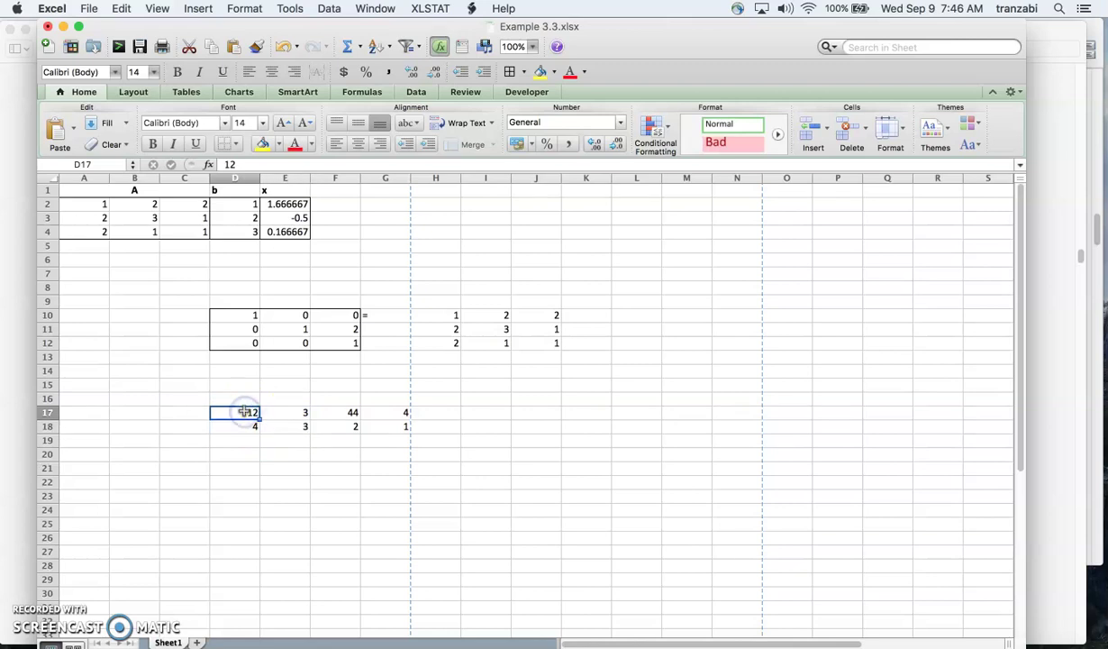
left_click(283, 428, "super")
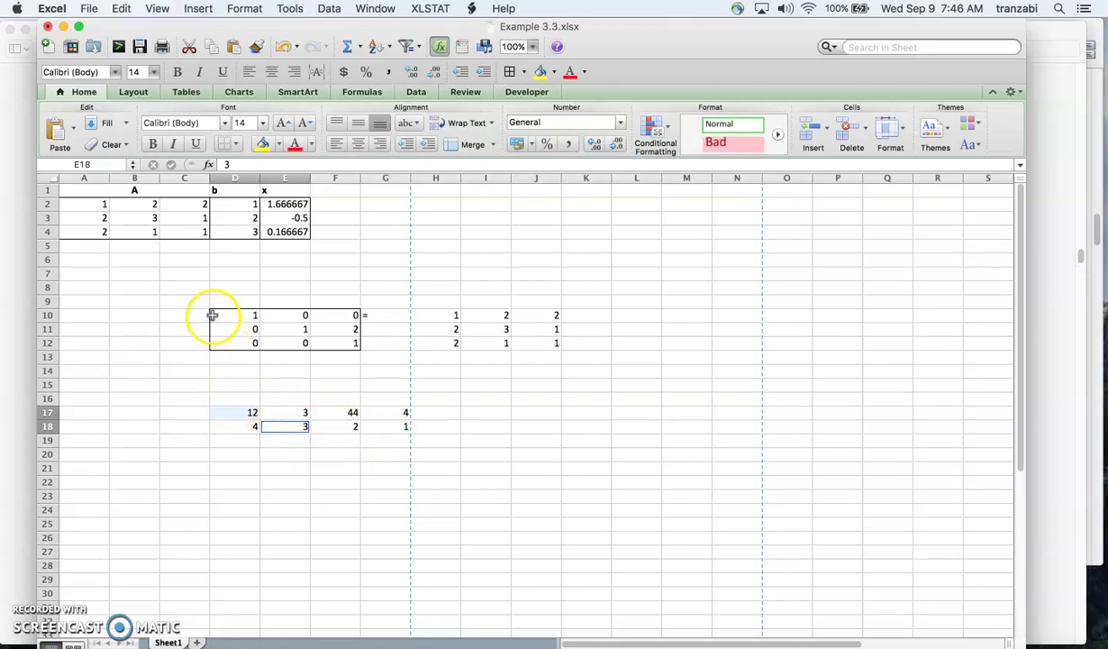
left_click(235, 412)
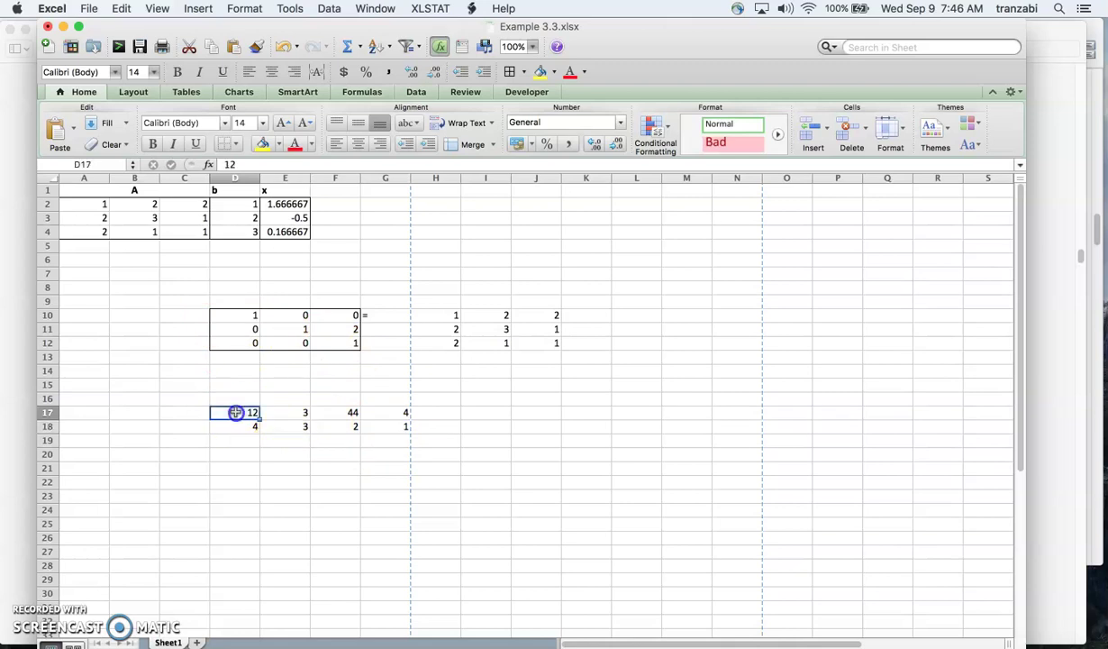
left_click(404, 427, "super")
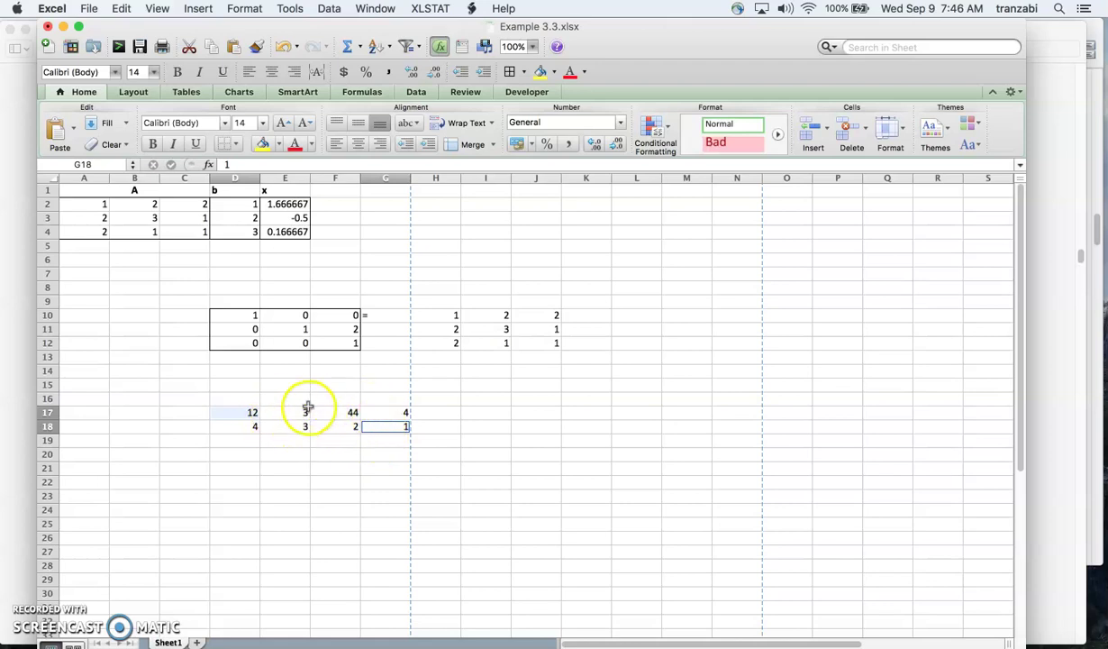
Switch to the numerical methods PDF in Preview and review section 3.6.5 on matrix multiplication and the matrices of Example 3.1.
key("ctrl+Up")
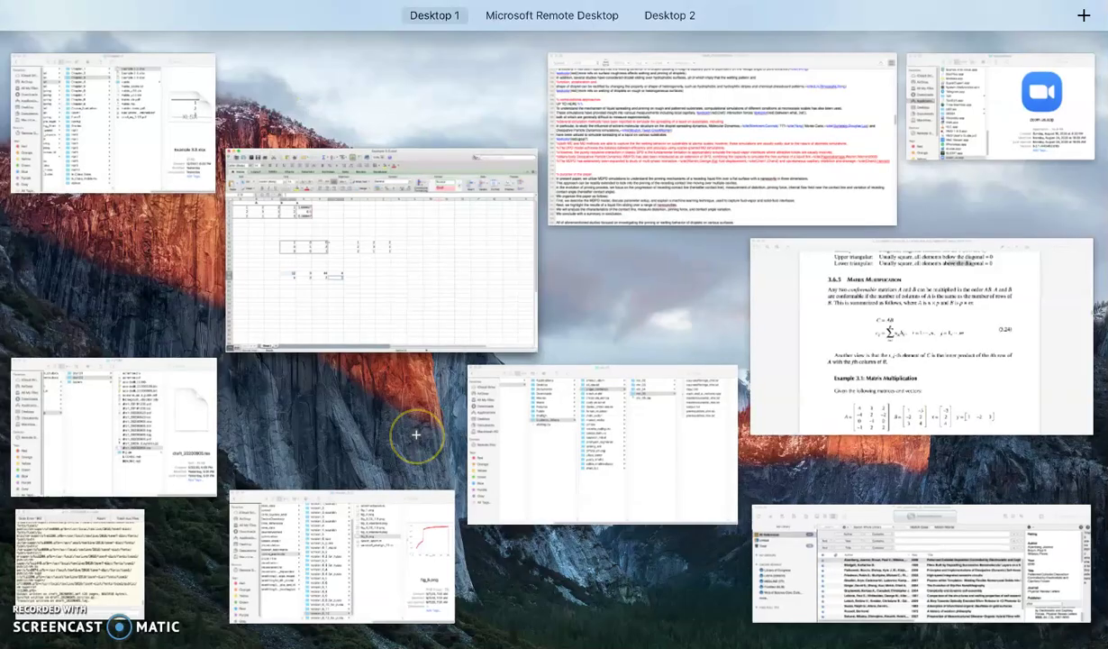
left_click(824, 365)
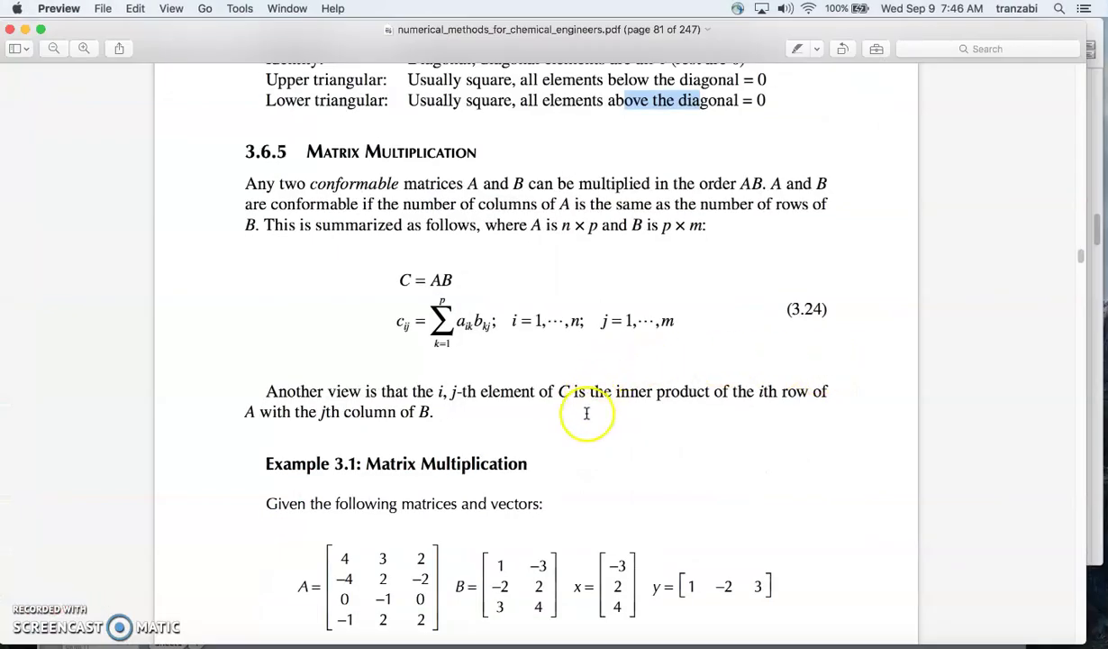
scroll(587, 412, "down", 5)
scroll(586, 413, "up", 3)
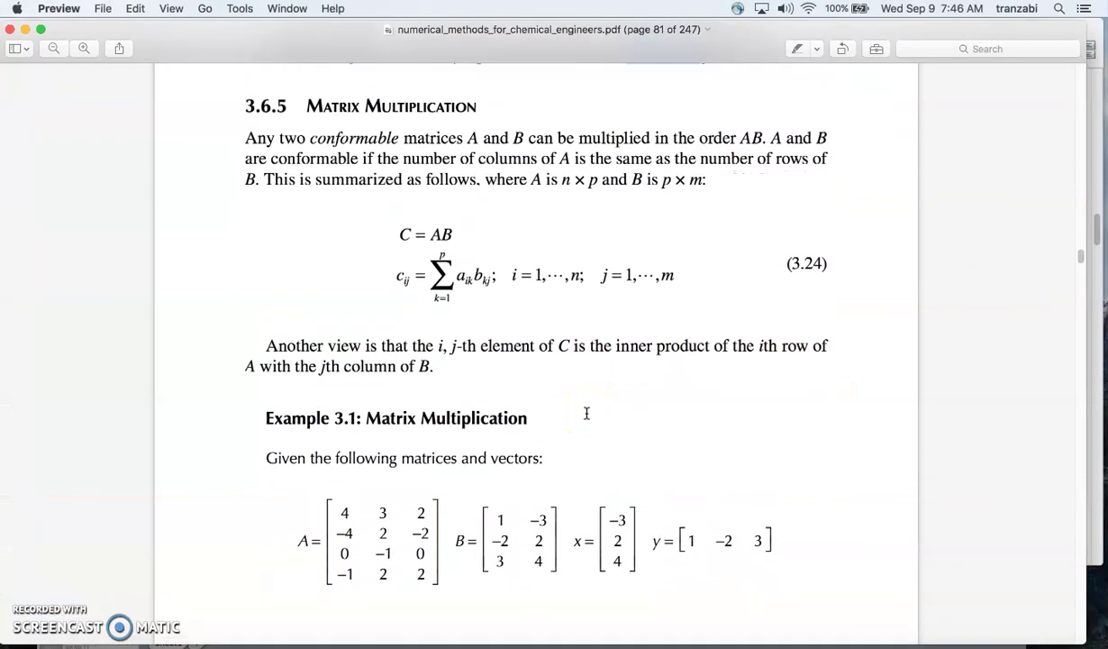
scroll(586, 413, "down", 1)
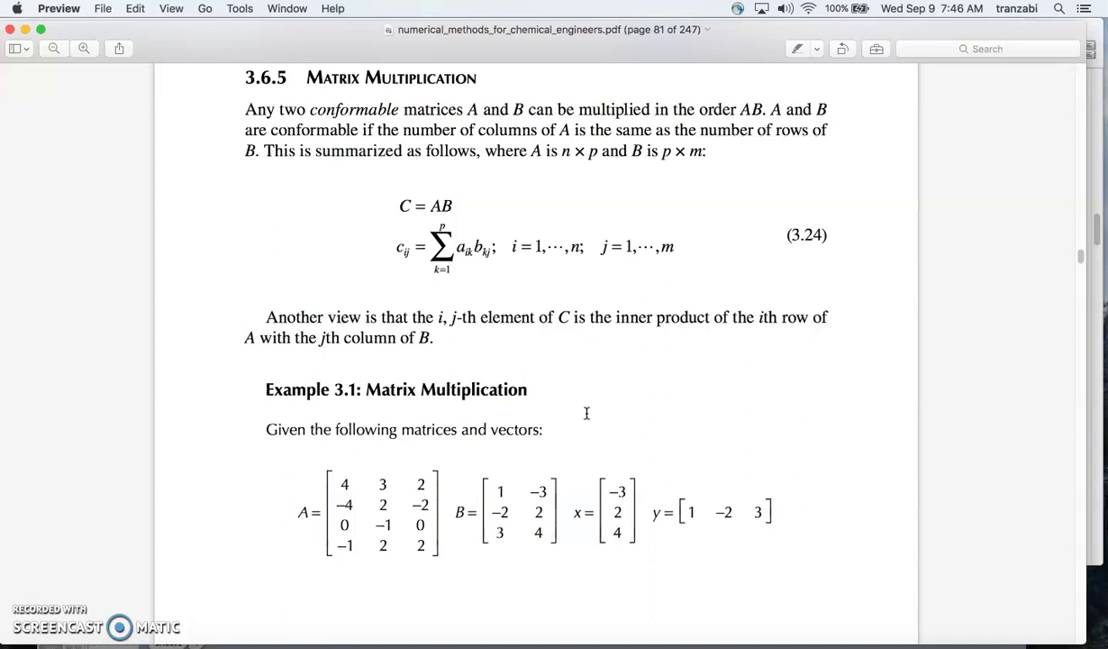
scroll(586, 413, "down", 9)
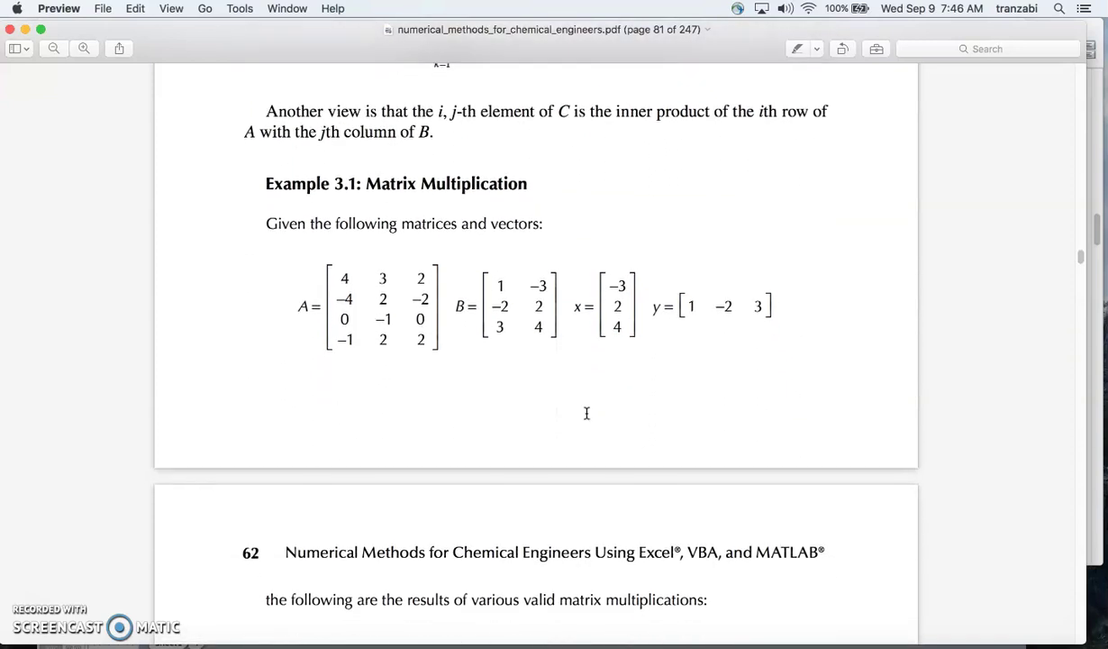
scroll(587, 413, "down", 1)
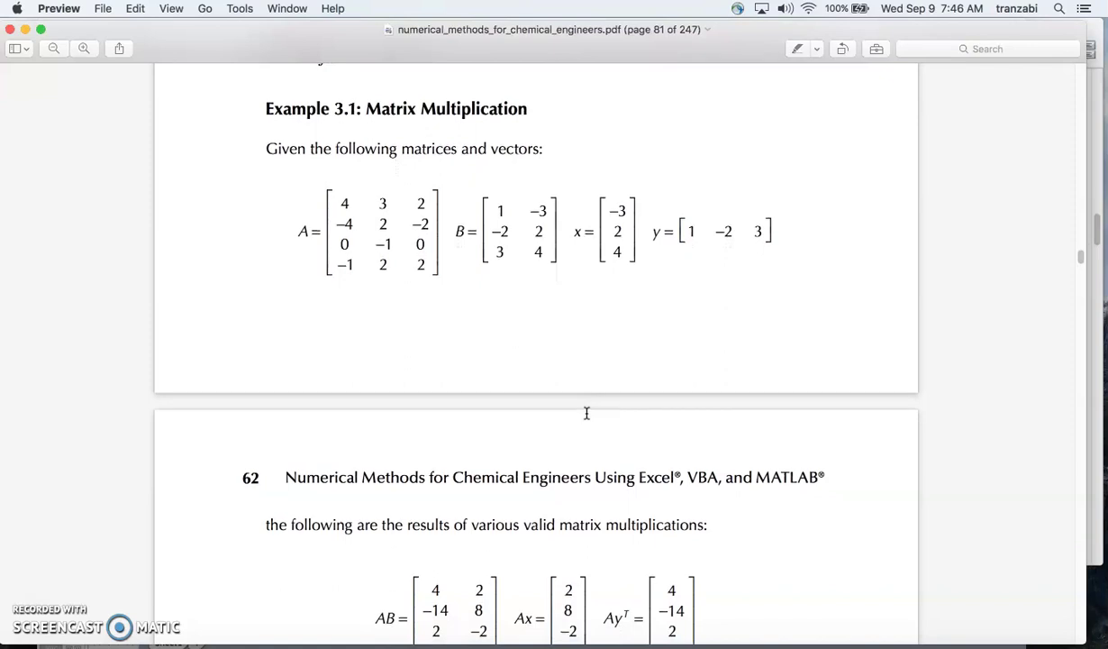
scroll(523, 257, "down", 1)
scroll(524, 256, "down", 3)
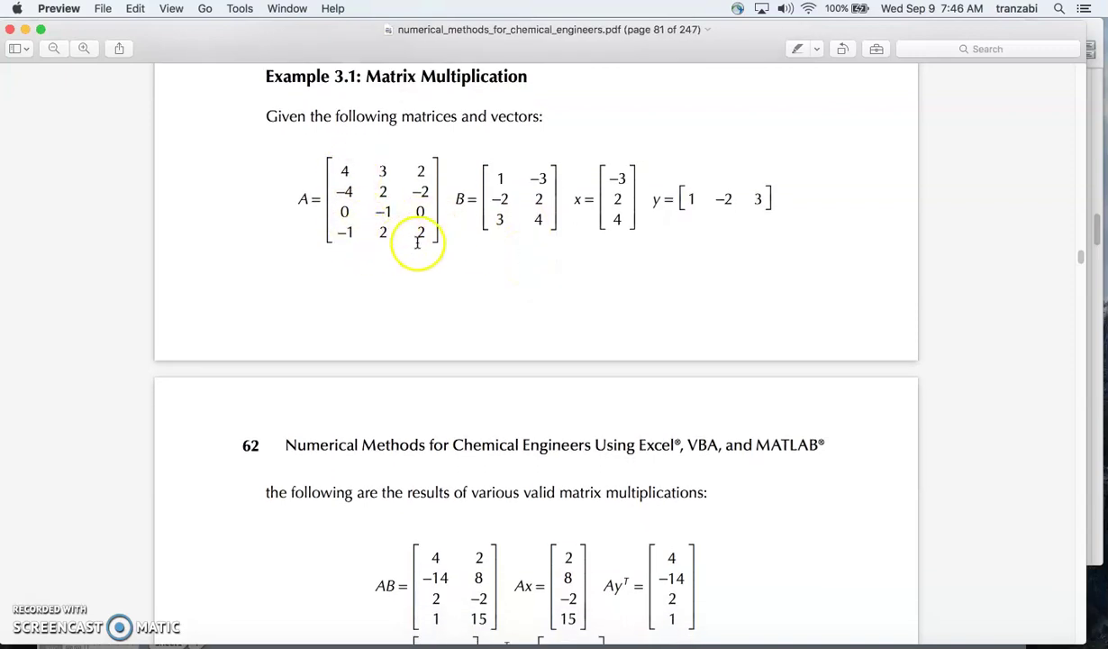